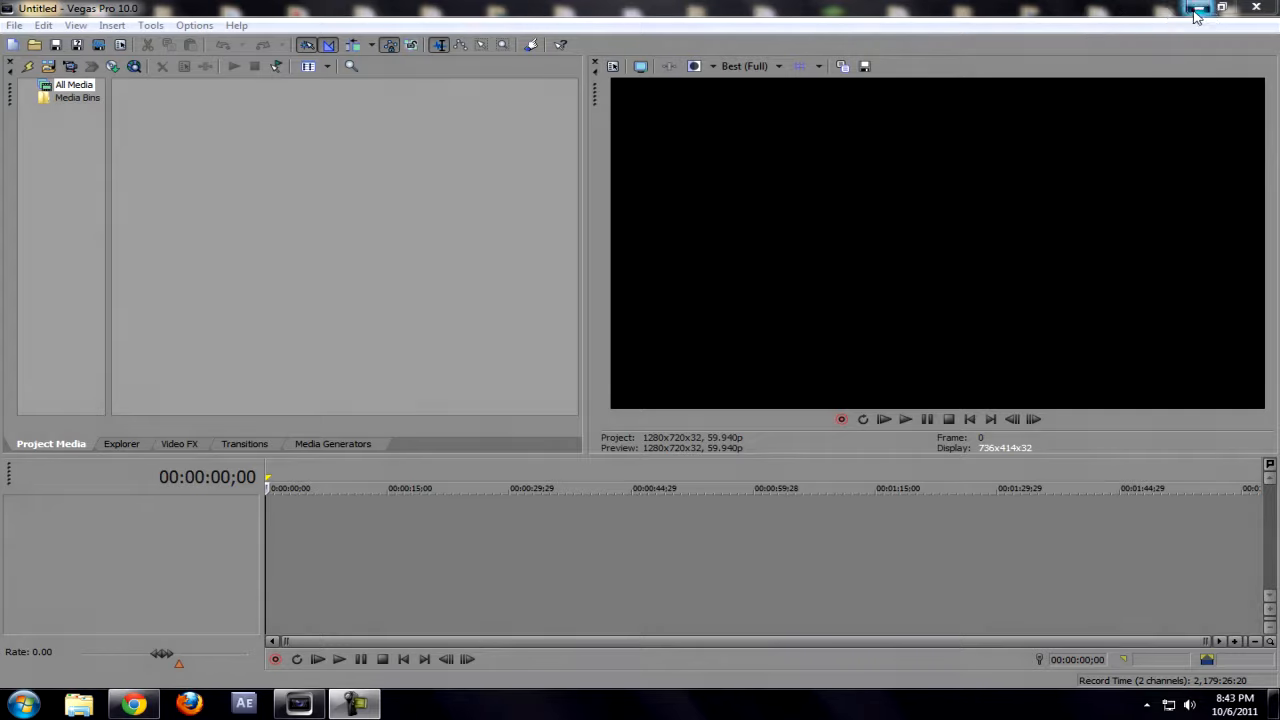
# Step: Open the clip 2011_10_3_20_54_22 from the desktop's BF3 folder onto the timeline
pyautogui.click(1198, 7)
pyautogui.click(297, 706)
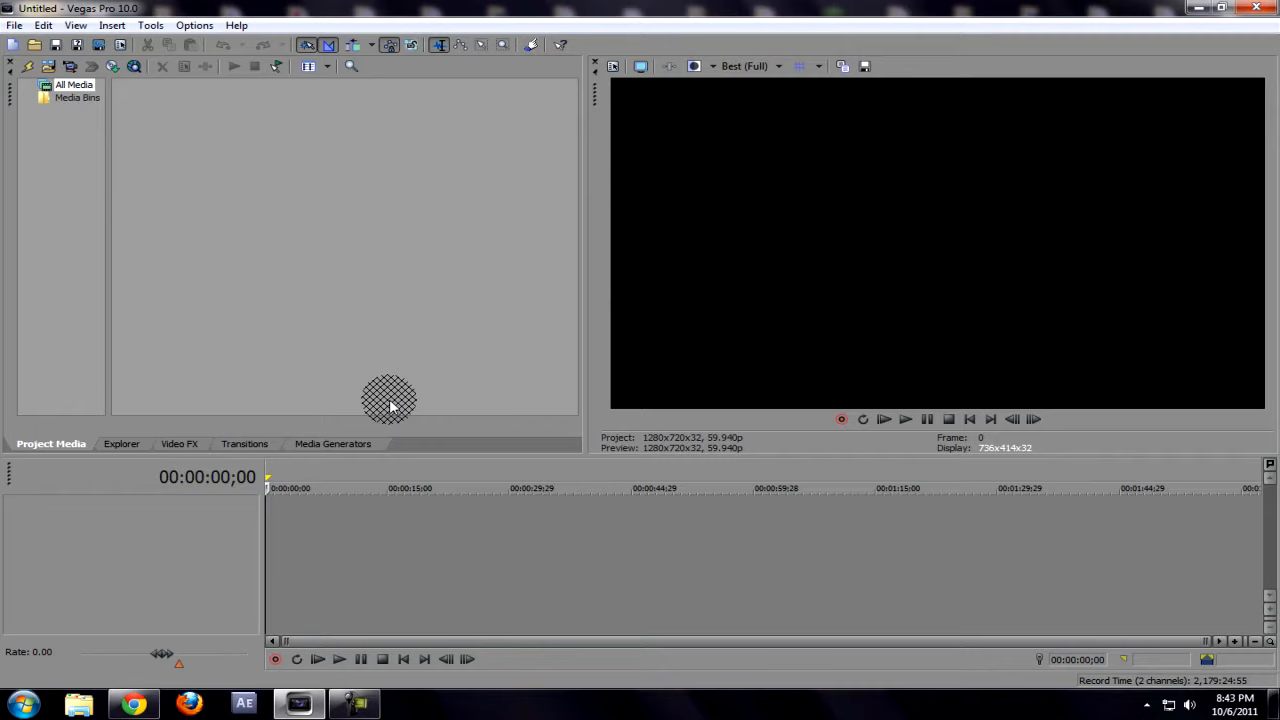
pyautogui.click(35, 45)
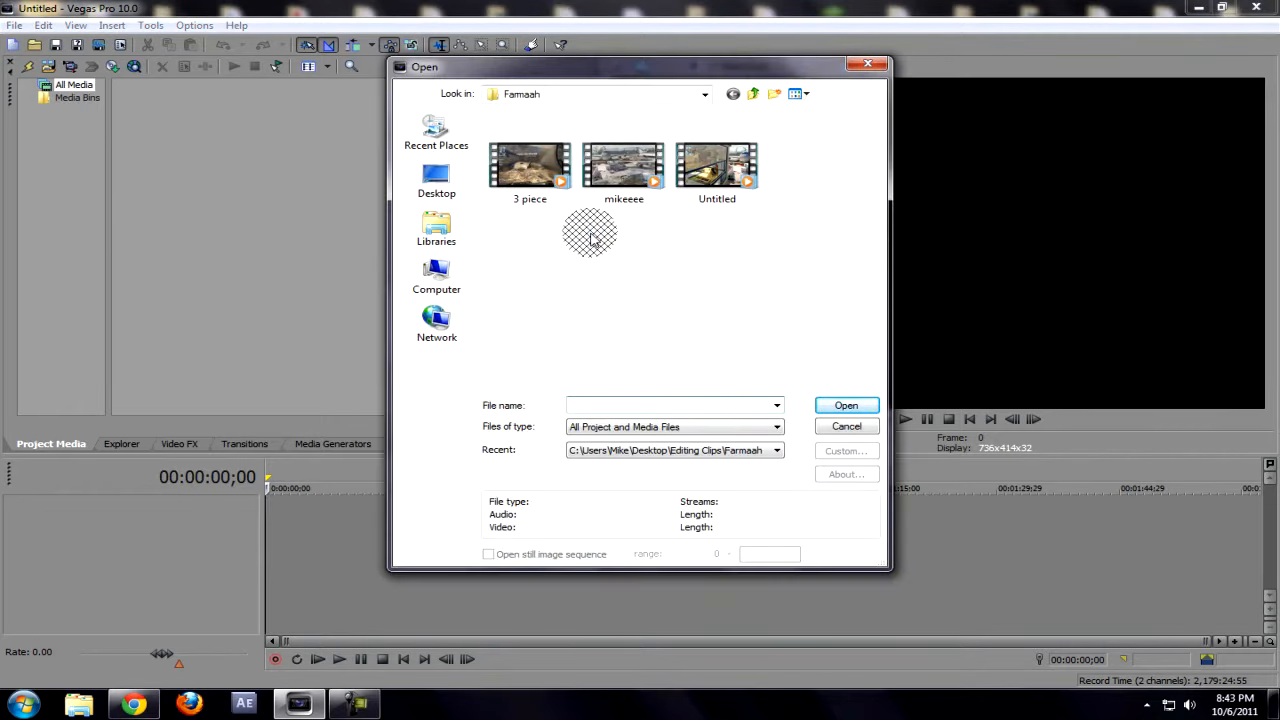
pyautogui.click(757, 94)
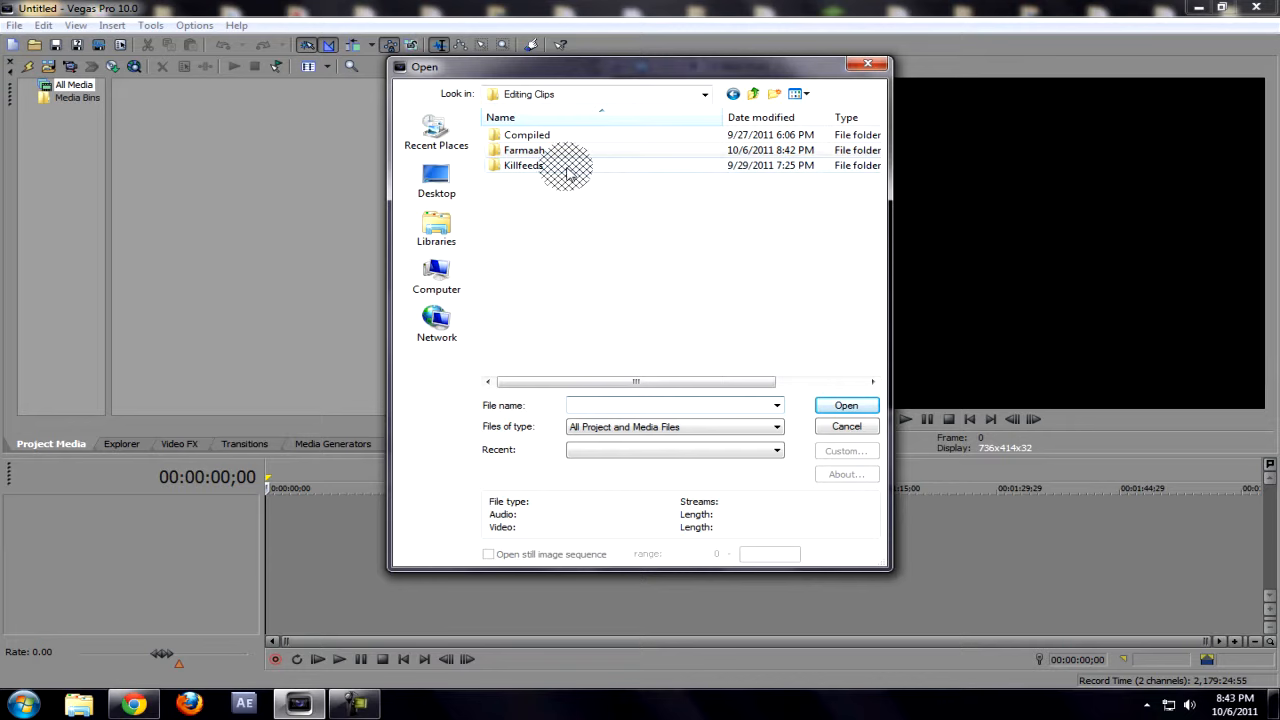
pyautogui.click(436, 180)
pyautogui.doubleClick(651, 166)
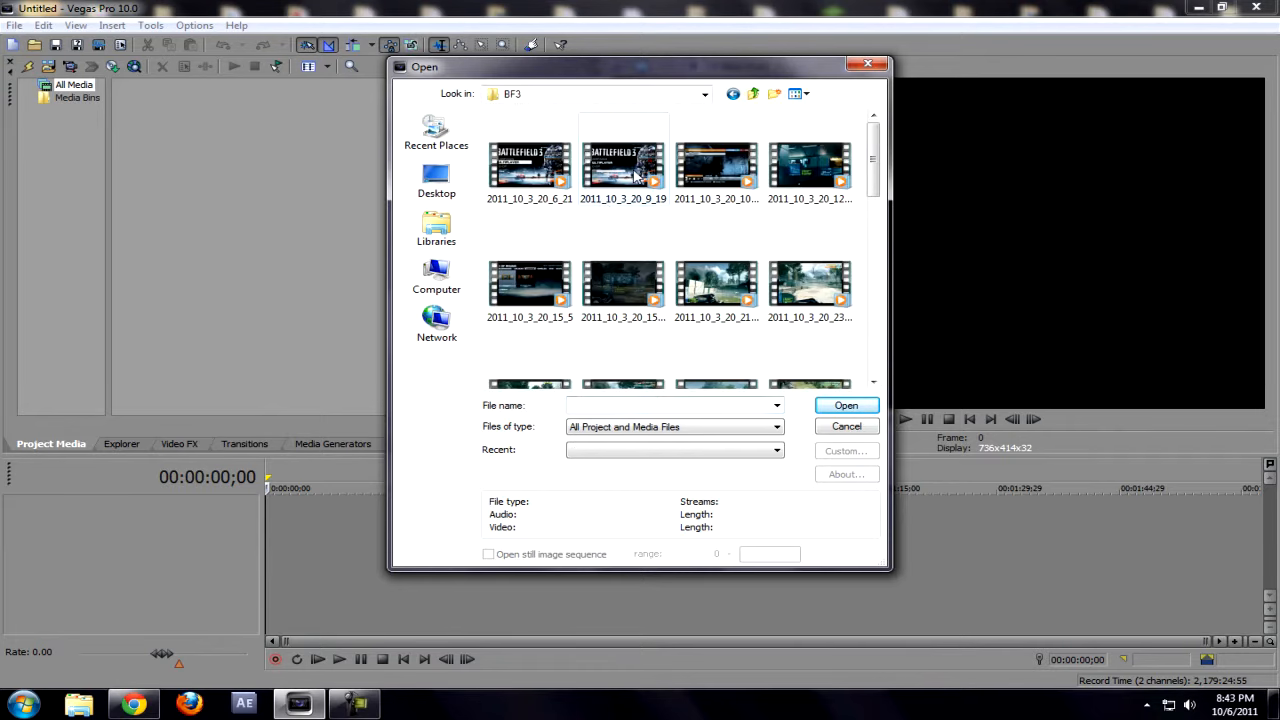
pyautogui.scroll(-5, 657, 262)
pyautogui.doubleClick(783, 228)
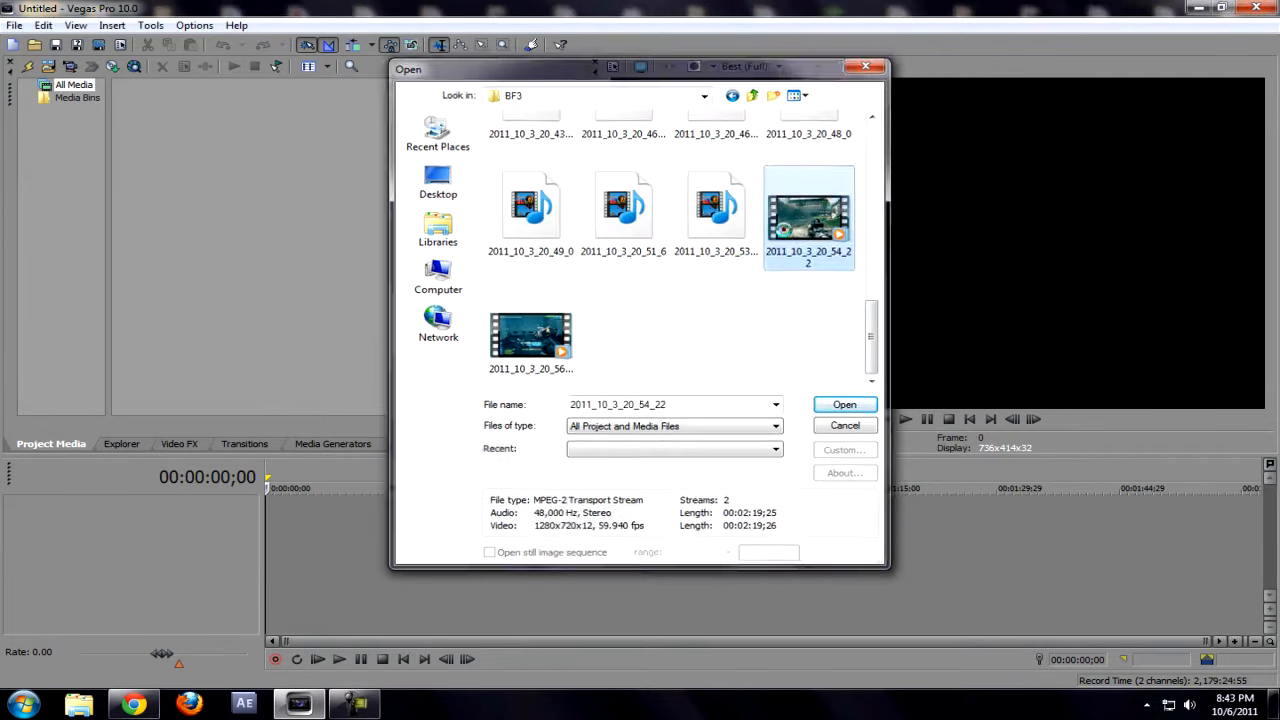
# Step: Examine the clip frame by frame around 00:00:04;01 for ghosting between blended frames
pyautogui.click(443, 560)
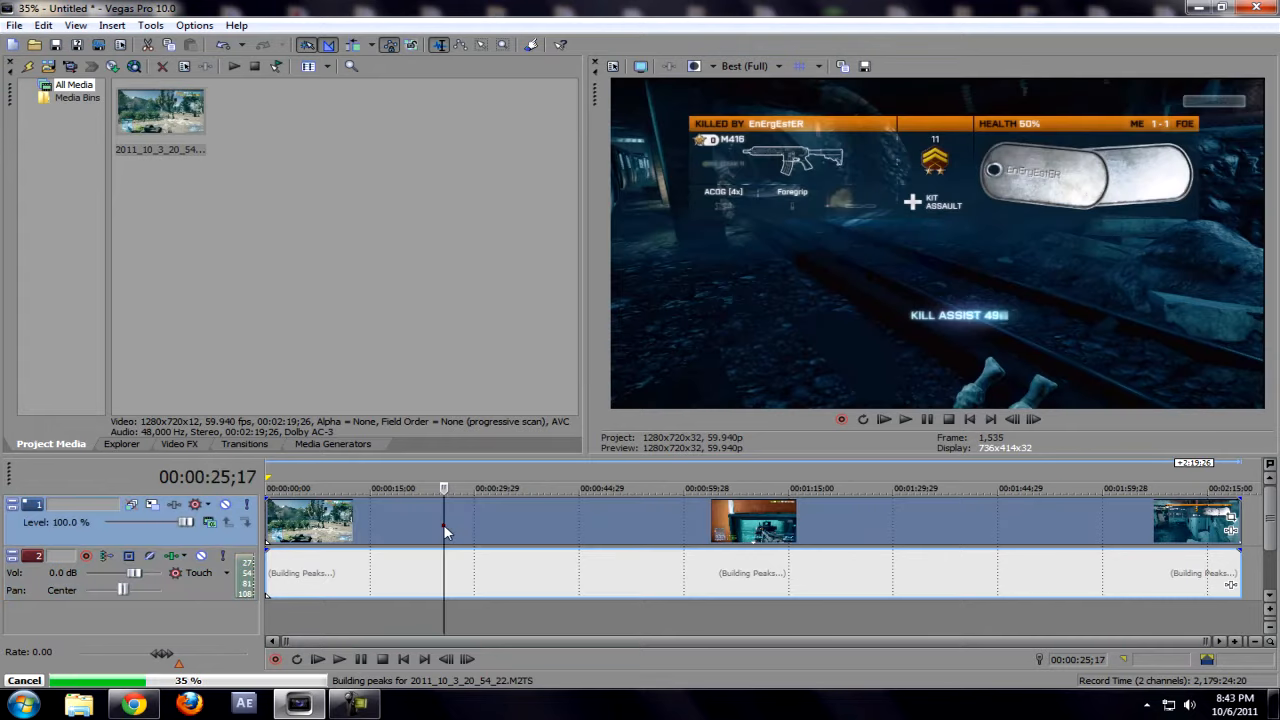
pyautogui.rightClick(519, 528)
pyautogui.click(297, 522)
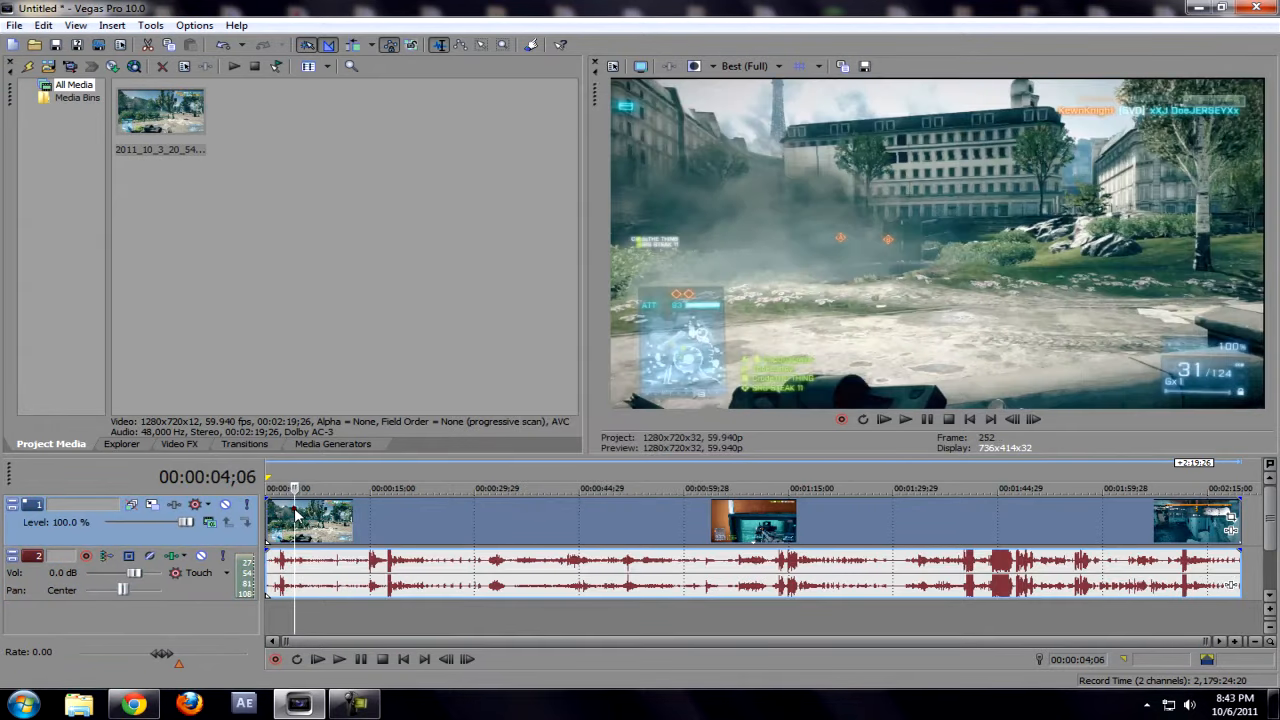
pyautogui.rightClick(316, 522)
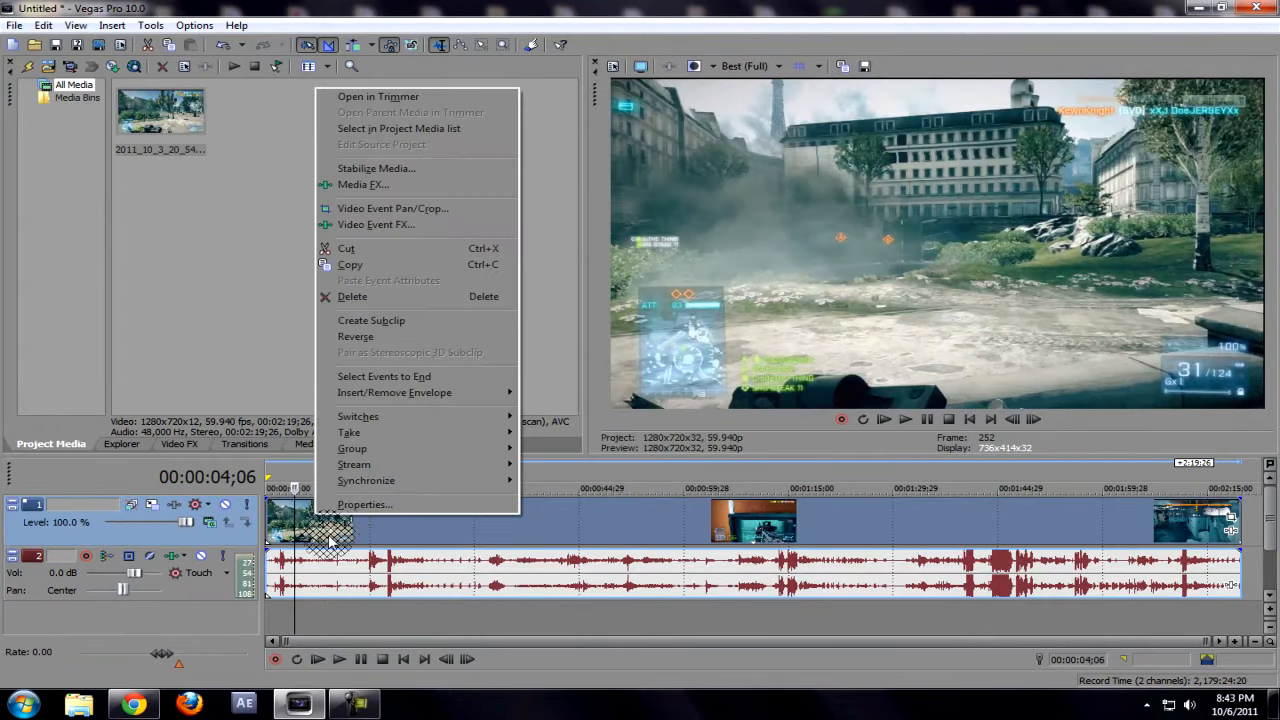
pyautogui.click(292, 530)
pyautogui.click(293, 530)
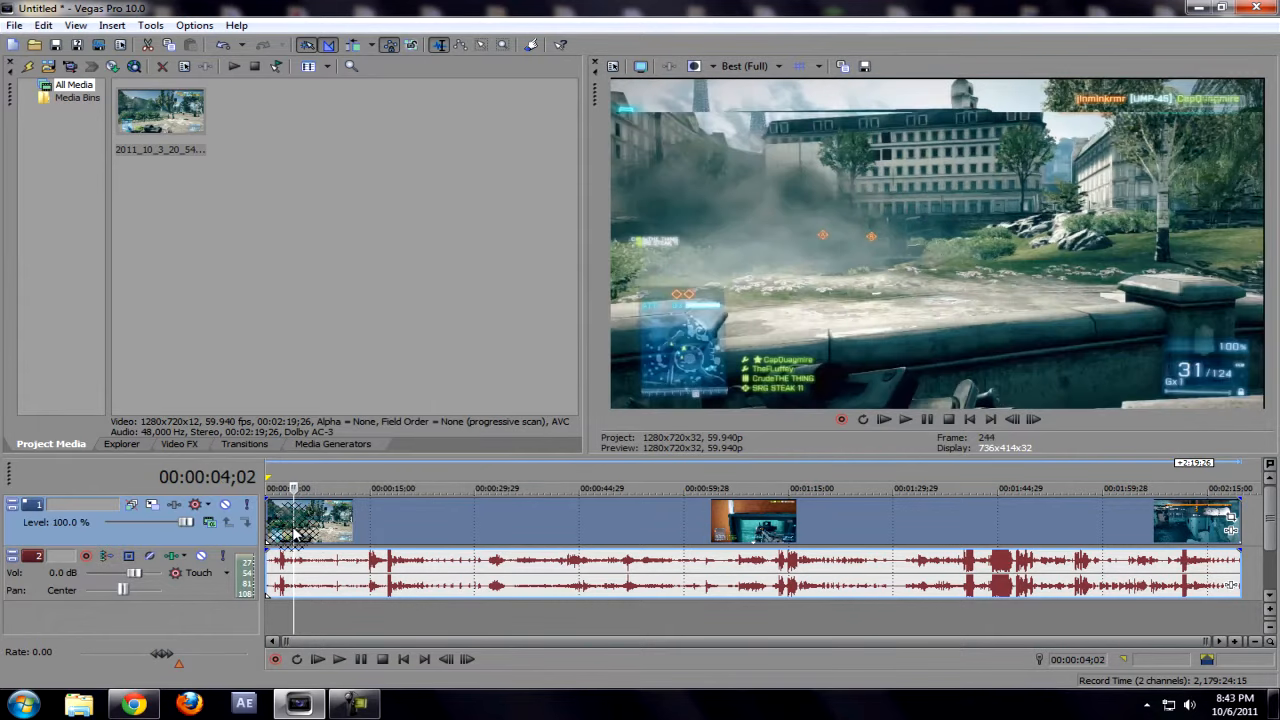
pyautogui.click(1241, 643)
pyautogui.click(1241, 643)
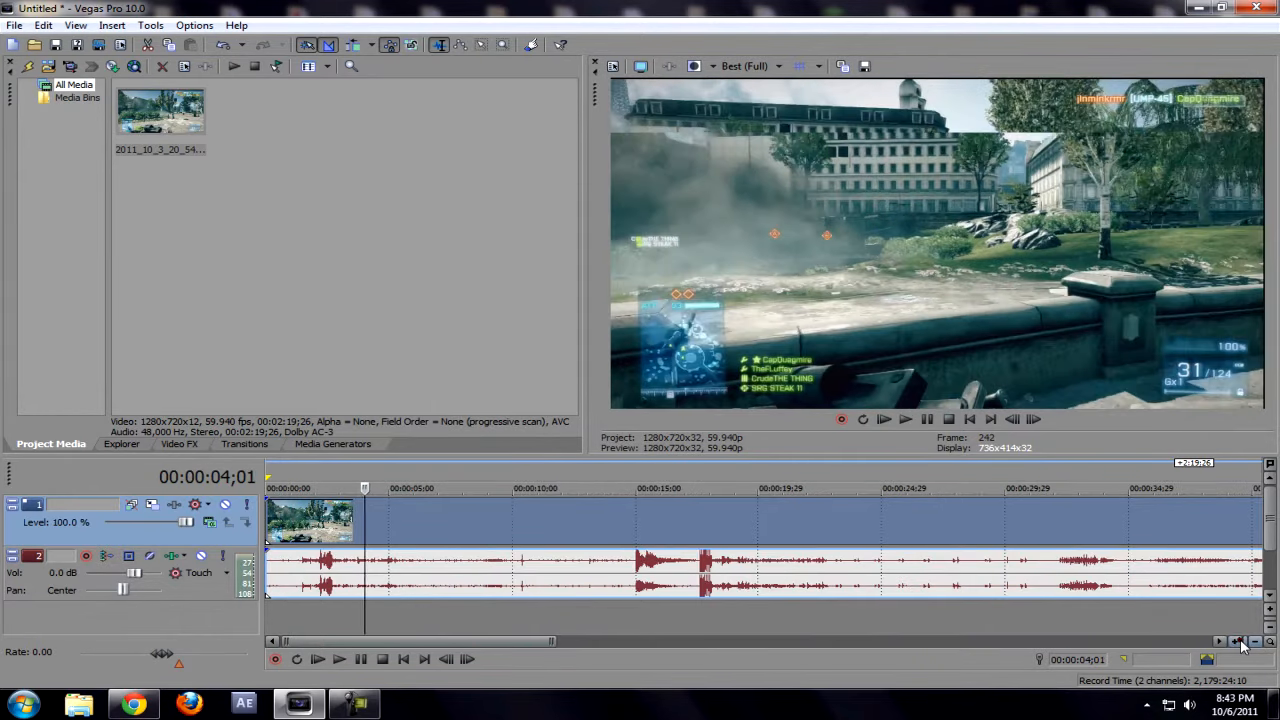
pyautogui.click(1241, 643)
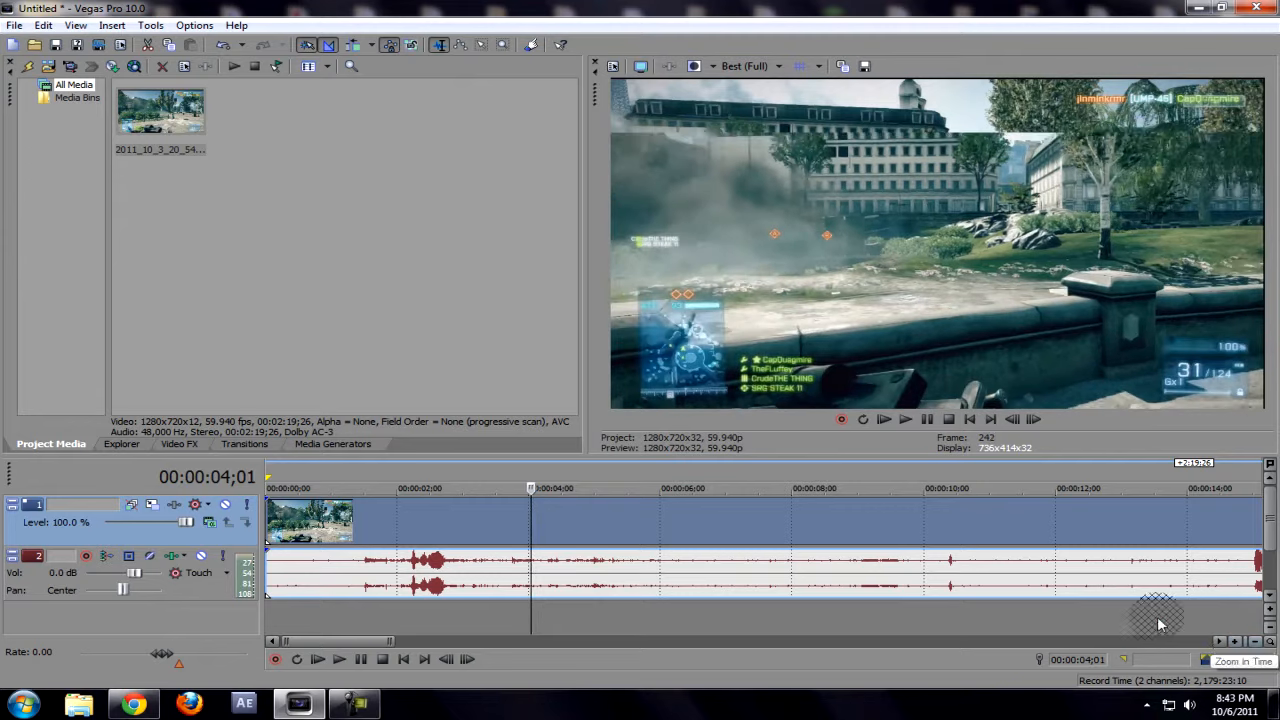
pyautogui.press('Left')
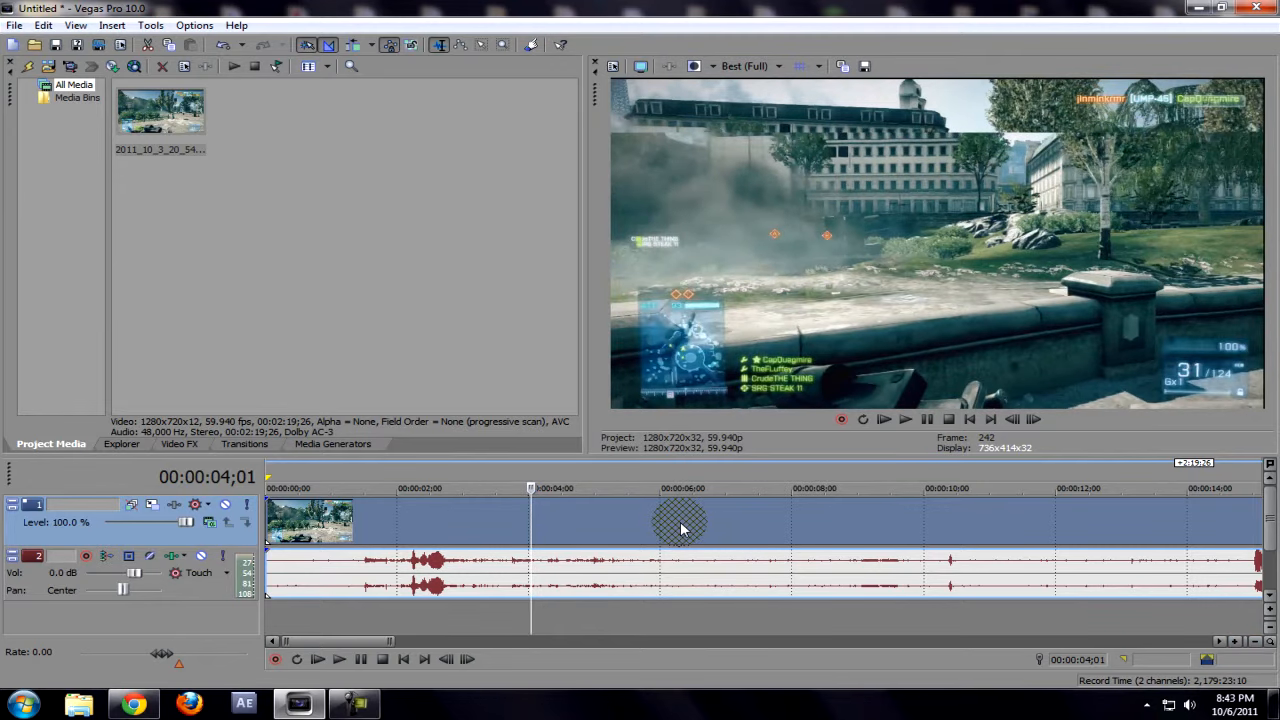
pyautogui.press('Right')
pyautogui.press('Left')
pyautogui.press('Left')
pyautogui.press('Right')
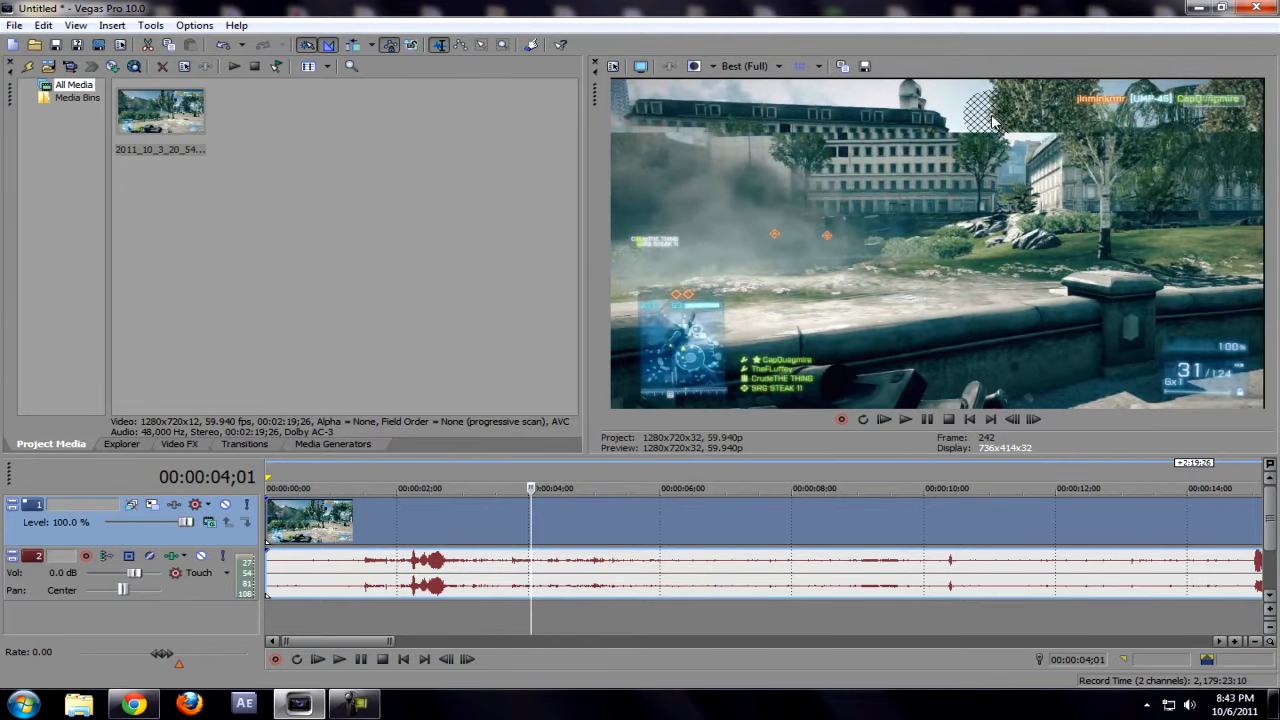
pyautogui.press('Right')
pyautogui.press('Right')
pyautogui.press('Right')
pyautogui.press('Right')
pyautogui.press('Right')
pyautogui.press('Right')
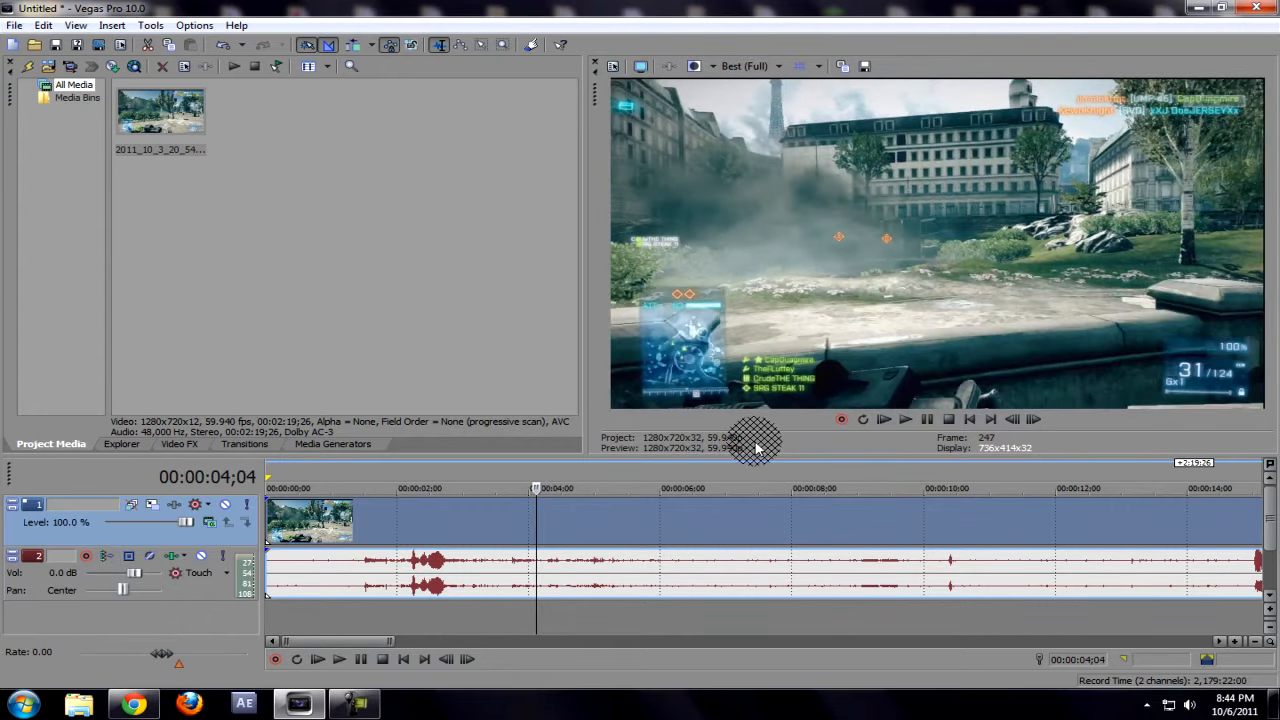
# Step: Disable resampling in the video event's properties
pyautogui.rightClick(558, 521)
pyautogui.click(592, 510)
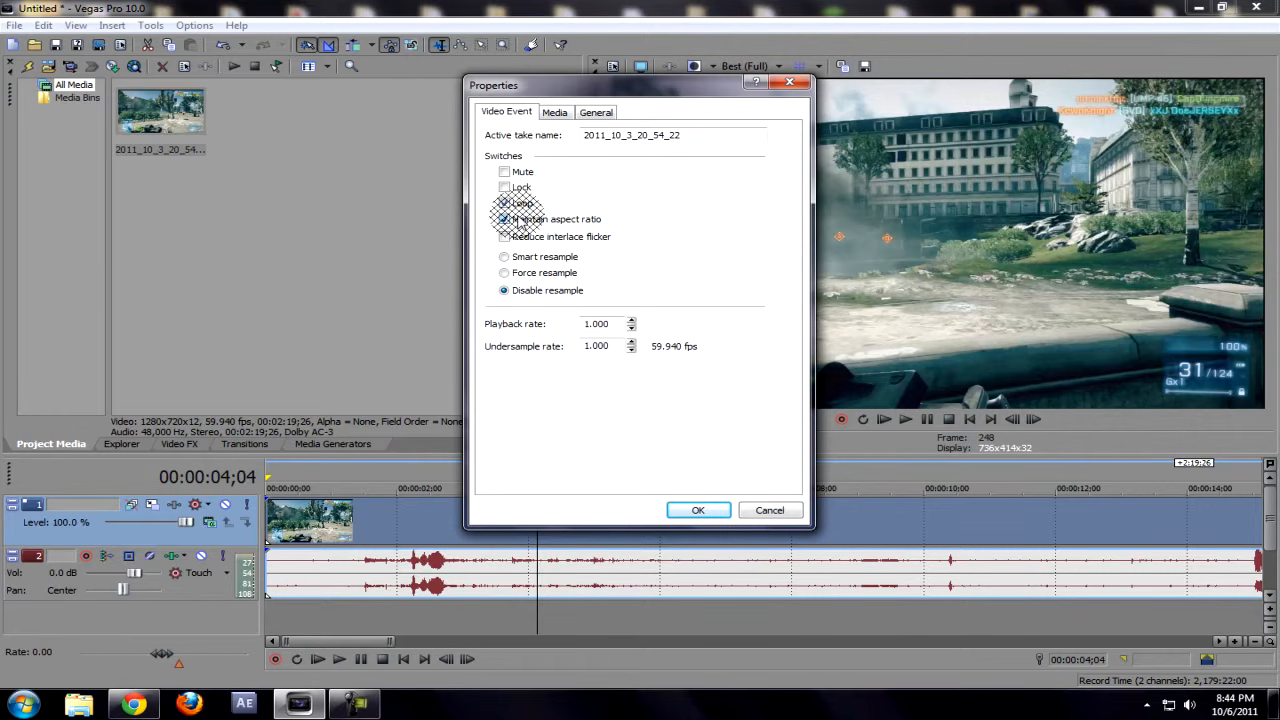
pyautogui.click(700, 510)
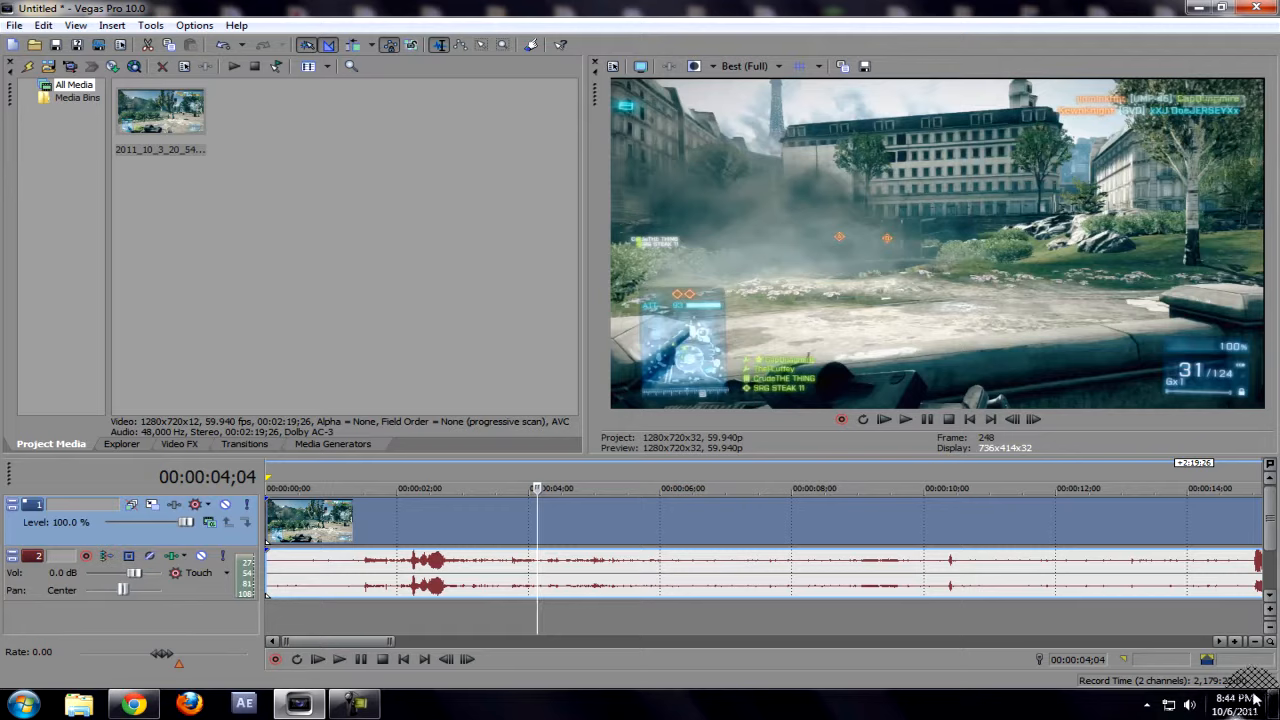
# Step: Crop the video event slightly with Event Pan/Crop, to a frame about 1,257 wide and 707 high, to trim its edges
pyautogui.click(1256, 641)
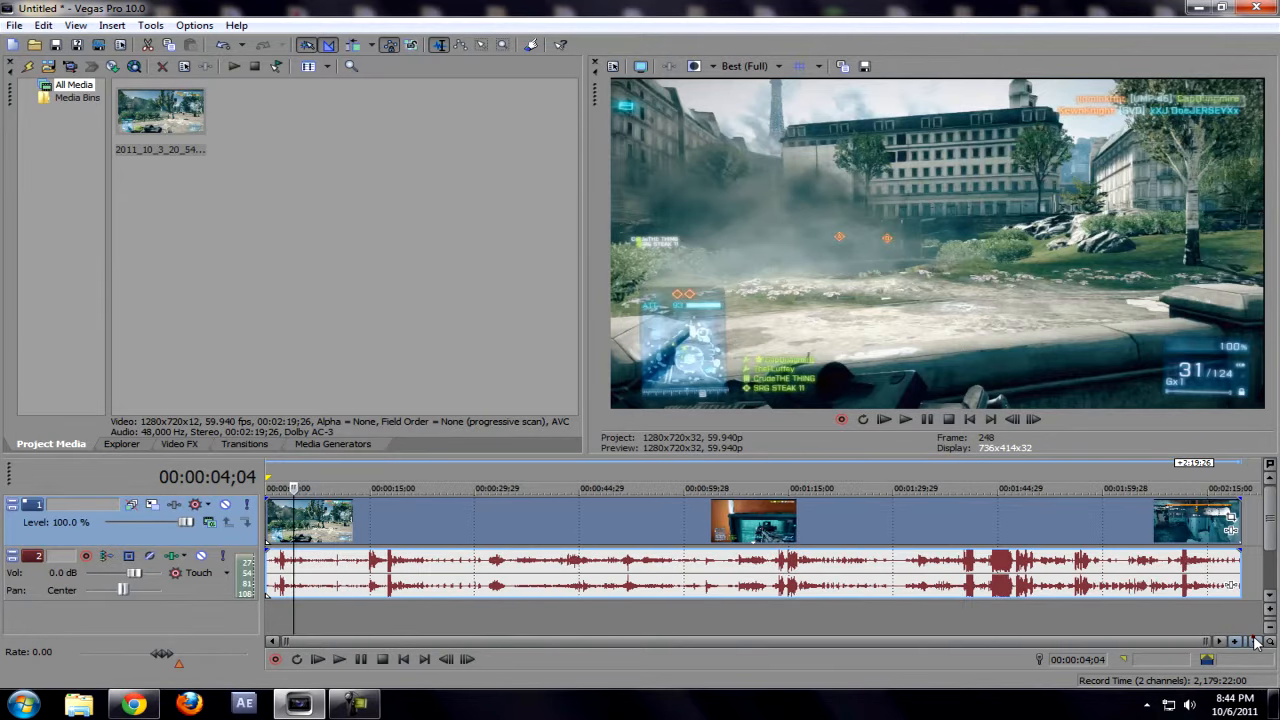
pyautogui.click(1232, 520)
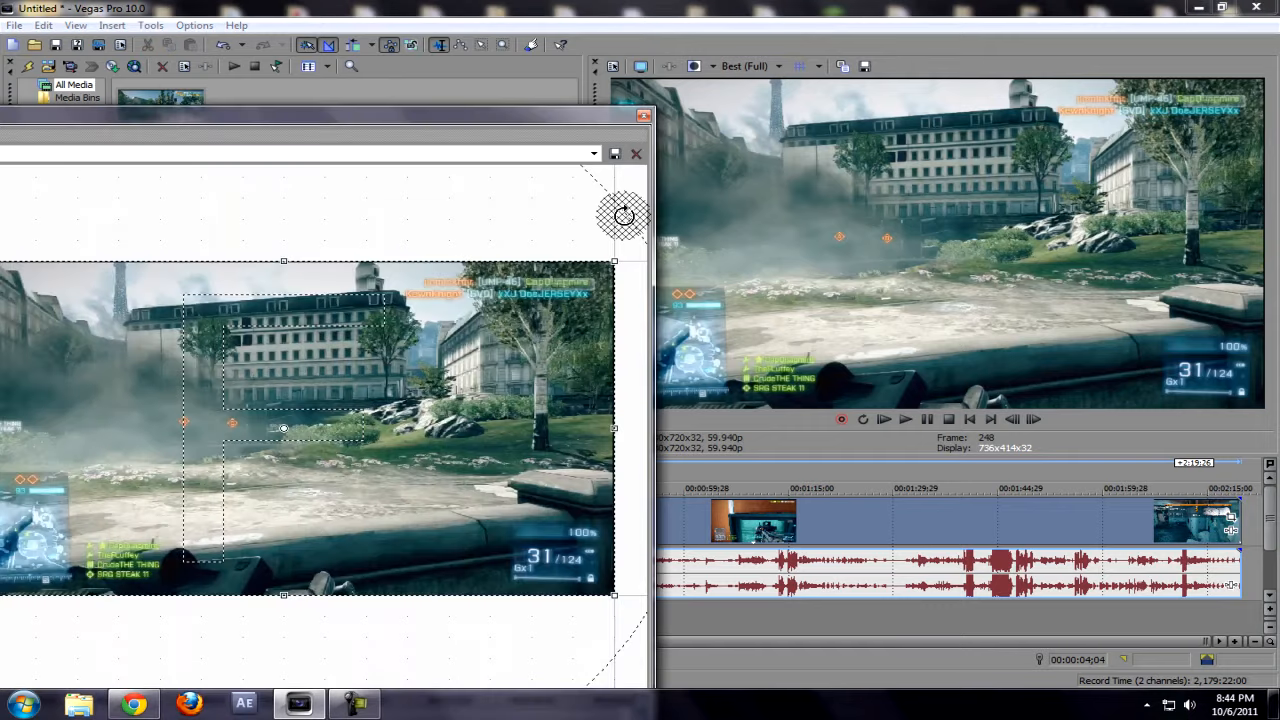
pyautogui.moveTo(562, 120); pyautogui.dragTo(883, 106)
pyautogui.moveTo(892, 244); pyautogui.dragTo(889, 248)
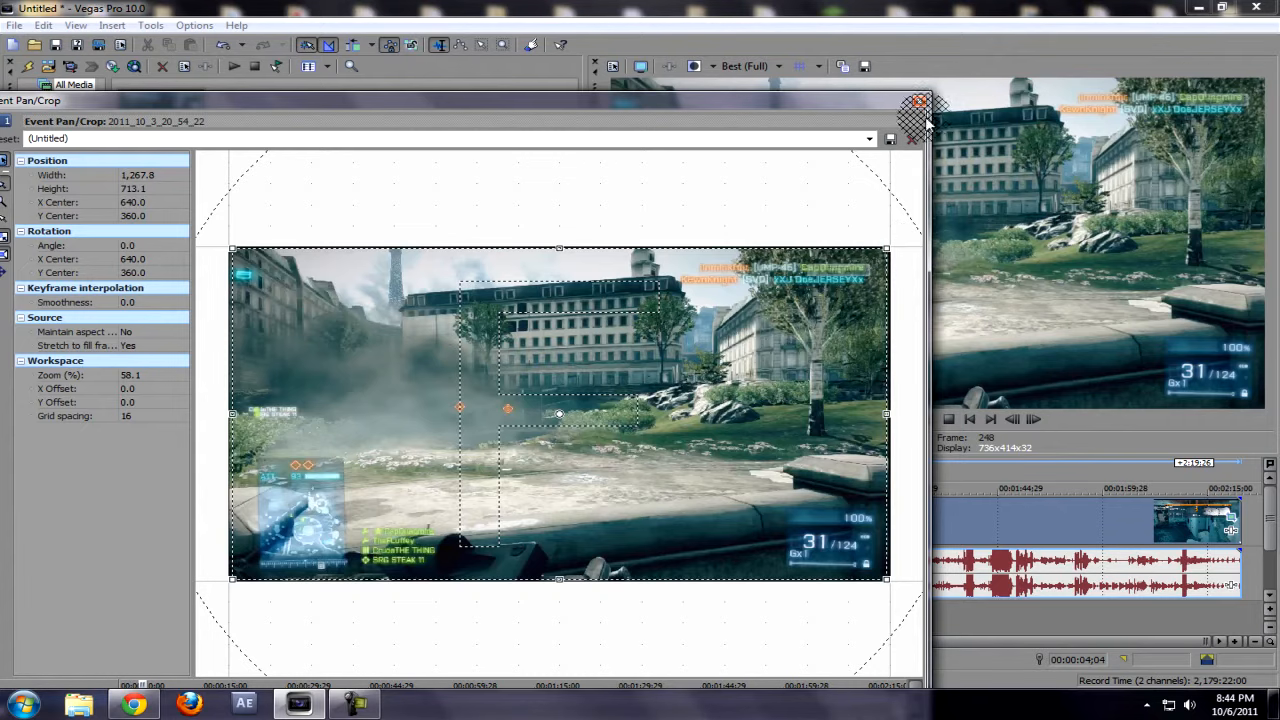
pyautogui.moveTo(886, 251); pyautogui.dragTo(882, 253)
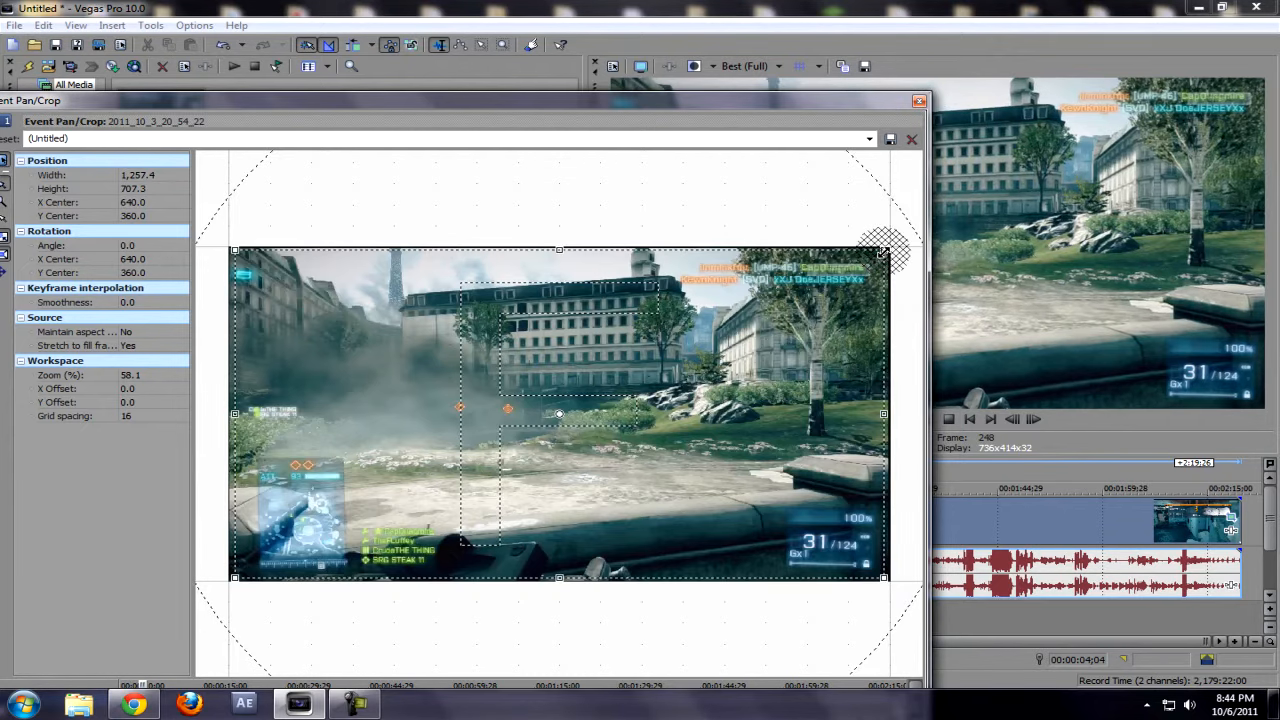
pyautogui.click(920, 103)
# Step: Apply the Brightness and Contrast effect's Brighter preset to the clip, with brightness 0.08 and contrast 0.26, using the indoor scene at 00:01:39;11 as preview
pyautogui.click(402, 520)
pyautogui.click(784, 525)
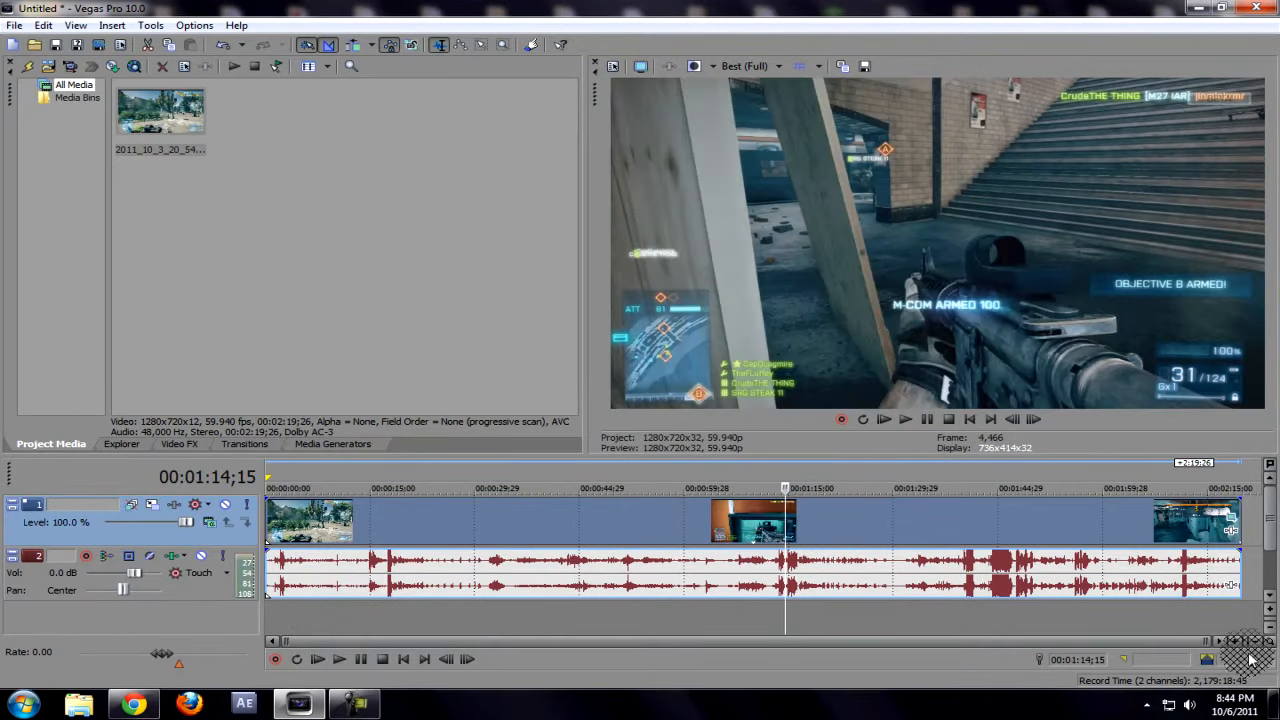
pyautogui.click(952, 535)
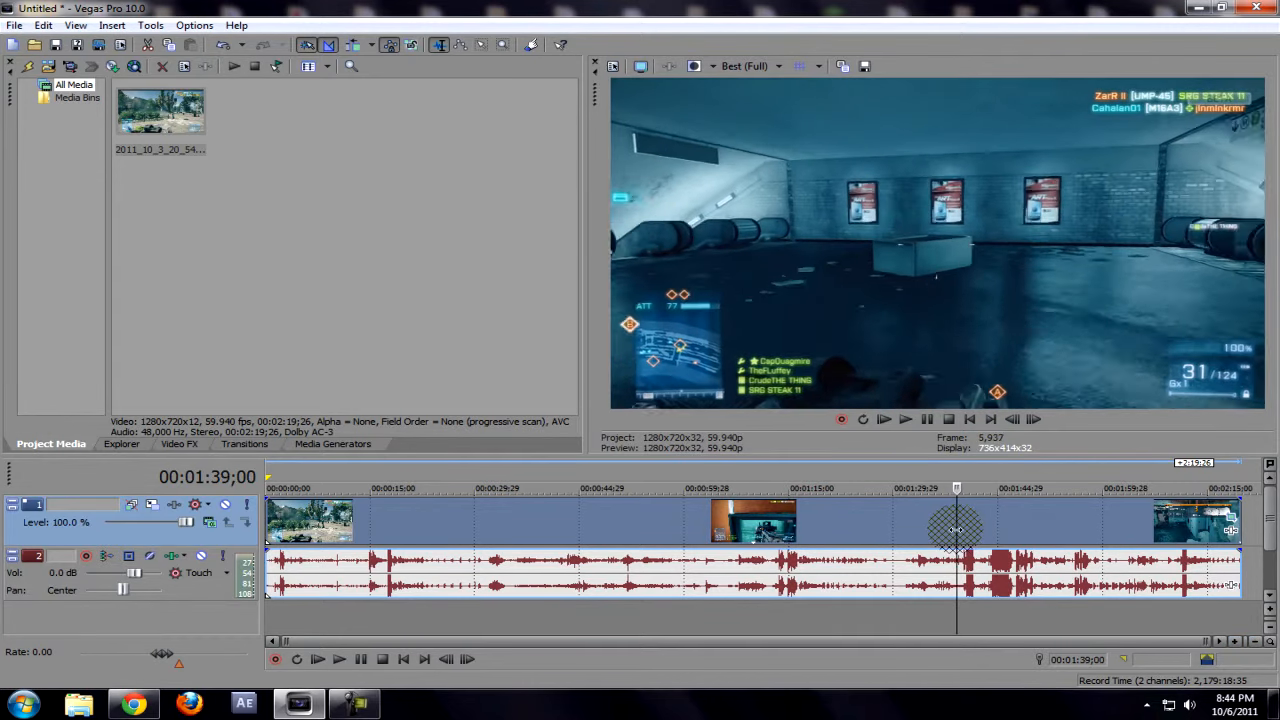
pyautogui.hotkey('alt', 'Left')
pyautogui.hotkey('alt', 'Left')
pyautogui.hotkey('alt', 'Left')
pyautogui.hotkey('alt', 'Left')
pyautogui.hotkey('alt', 'Left')
pyautogui.hotkey('alt', 'Left')
pyautogui.hotkey('alt', 'Left')
pyautogui.hotkey('alt', 'Left')
pyautogui.hotkey('alt', 'Left')
pyautogui.hotkey('alt', 'Left')
pyautogui.hotkey('alt', 'Left')
pyautogui.hotkey('alt', 'Left')
pyautogui.hotkey('alt', 'Left')
pyautogui.hotkey('alt', 'Left')
pyautogui.hotkey('alt', 'Left')
pyautogui.hotkey('alt', 'Left')
pyautogui.hotkey('alt', 'Left')
pyautogui.hotkey('alt', 'Left')
pyautogui.hotkey('alt', 'Left')
pyautogui.hotkey('alt', 'Left')
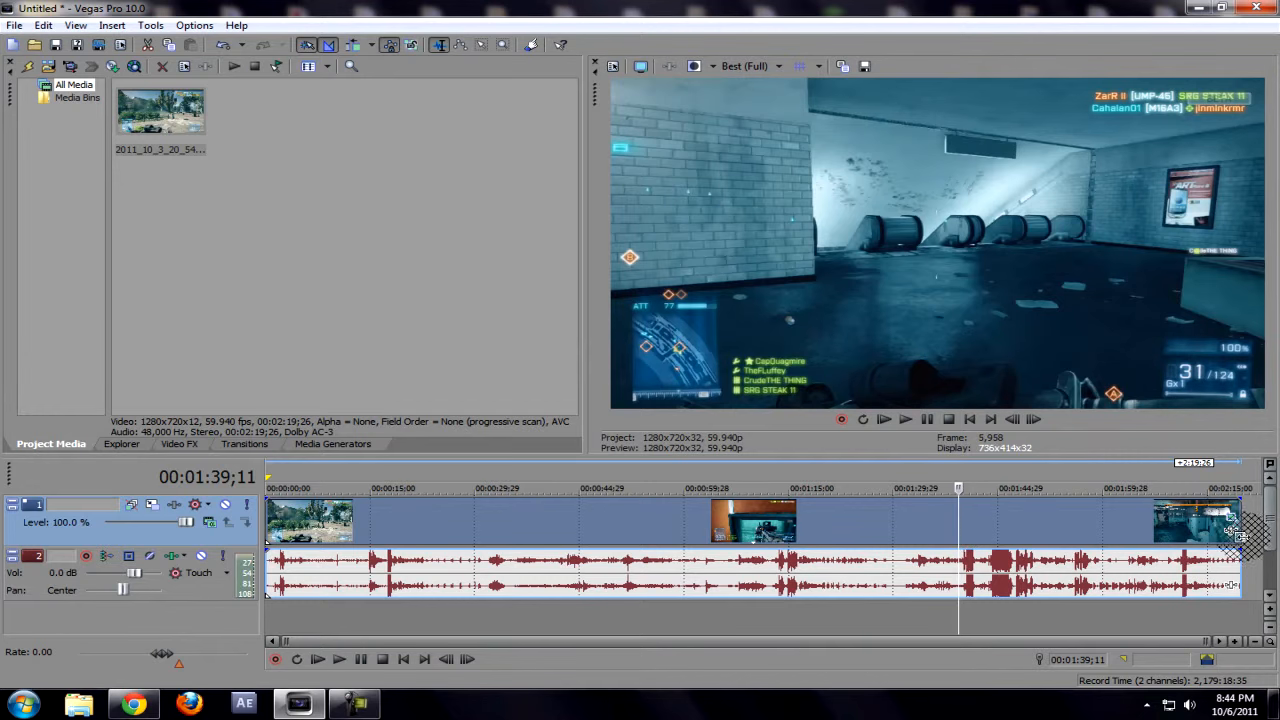
pyautogui.click(179, 443)
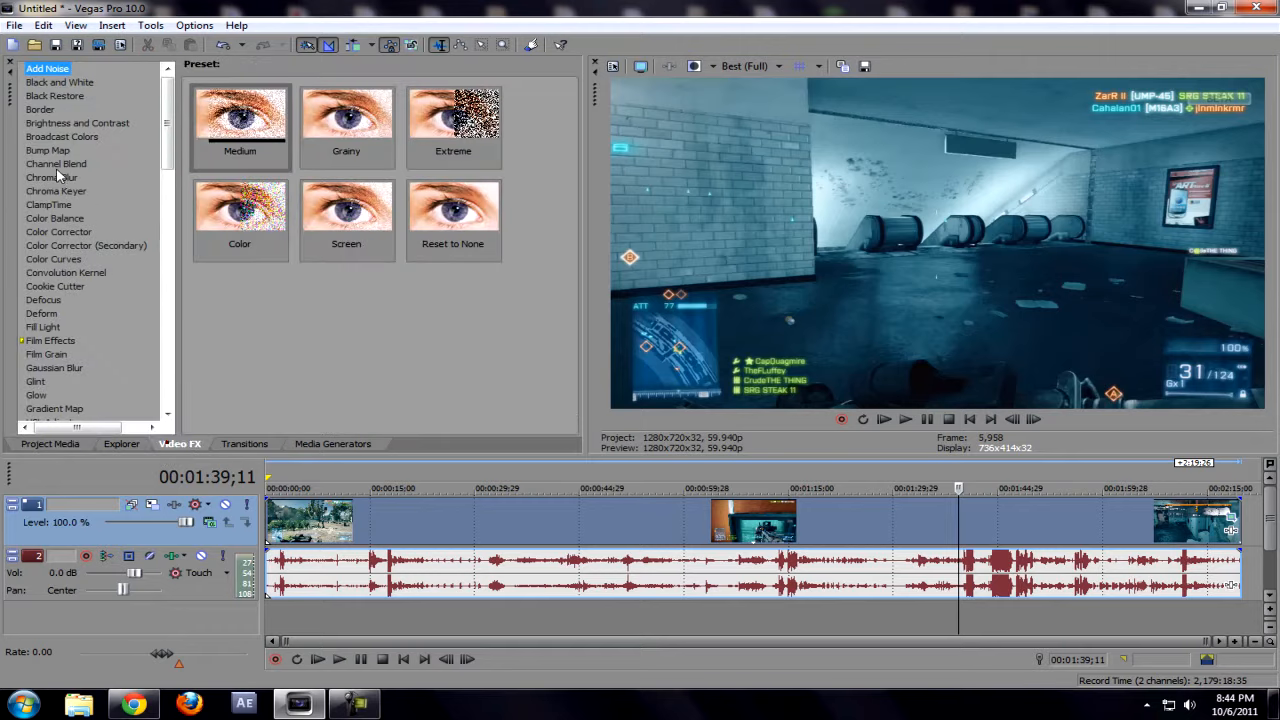
pyautogui.click(76, 122)
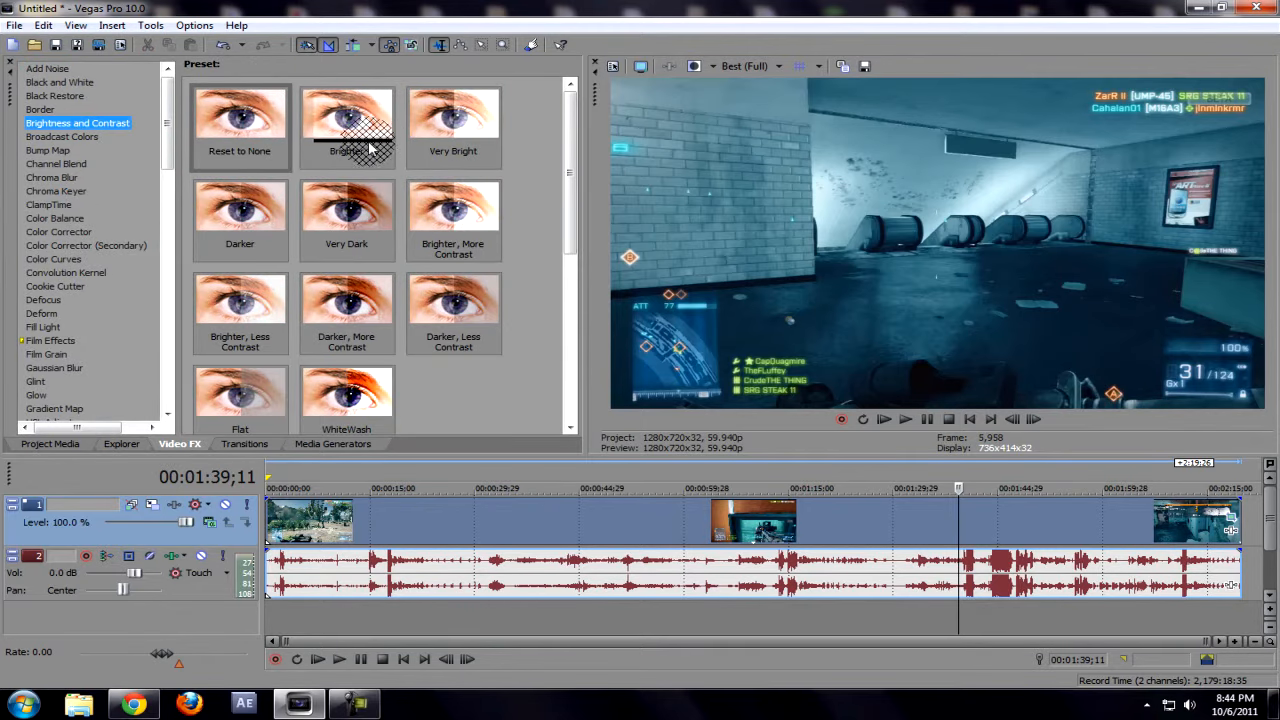
pyautogui.moveTo(346, 122); pyautogui.dragTo(590, 520)
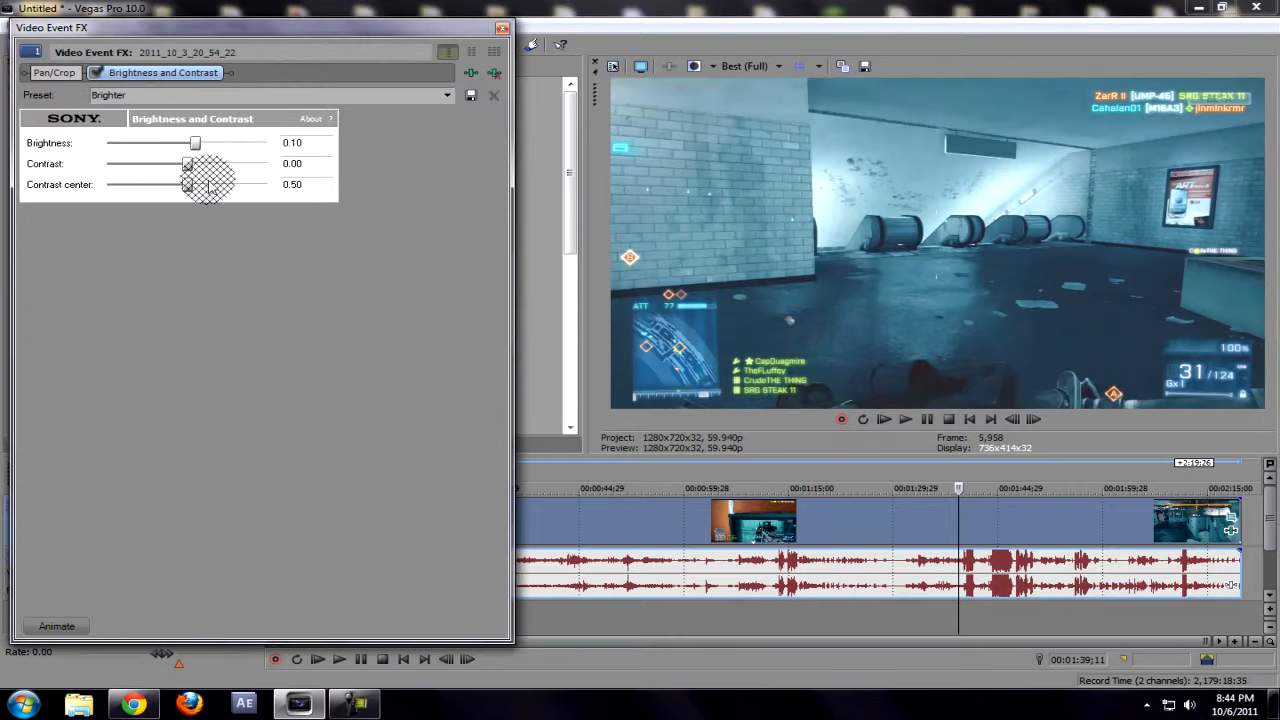
pyautogui.moveTo(197, 172); pyautogui.dragTo(214, 188)
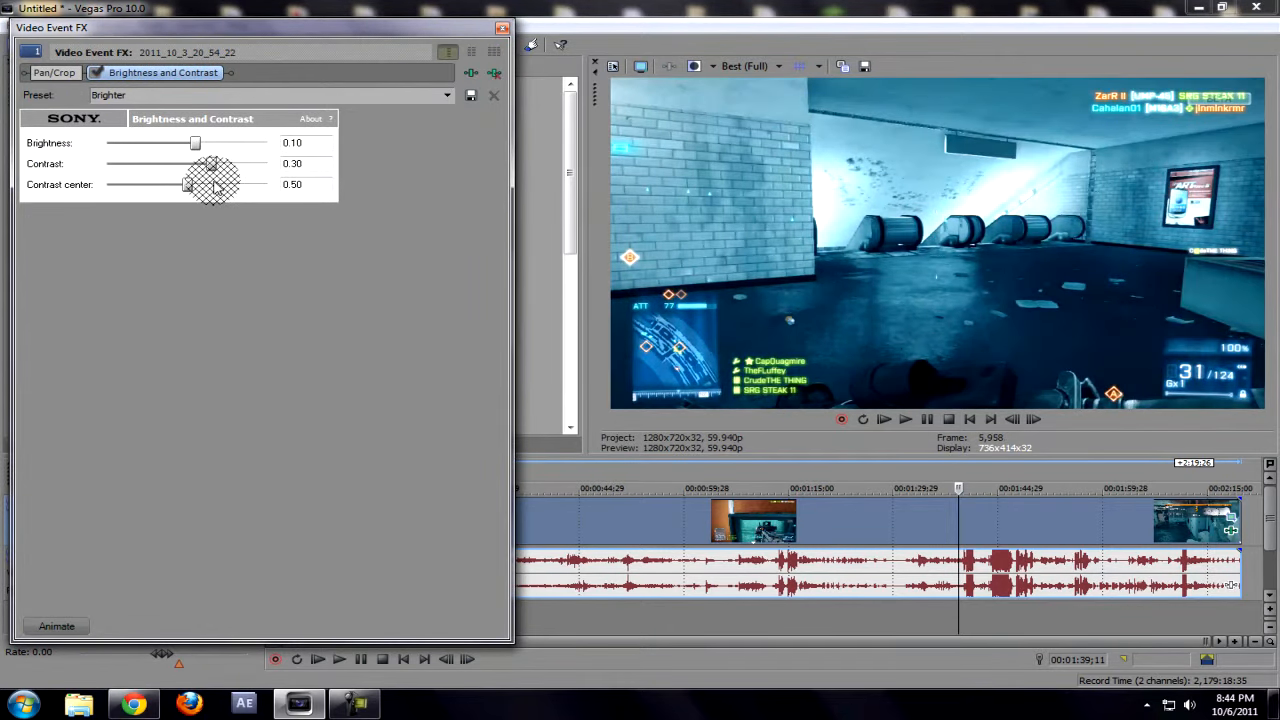
pyautogui.moveTo(190, 141); pyautogui.dragTo(195, 144)
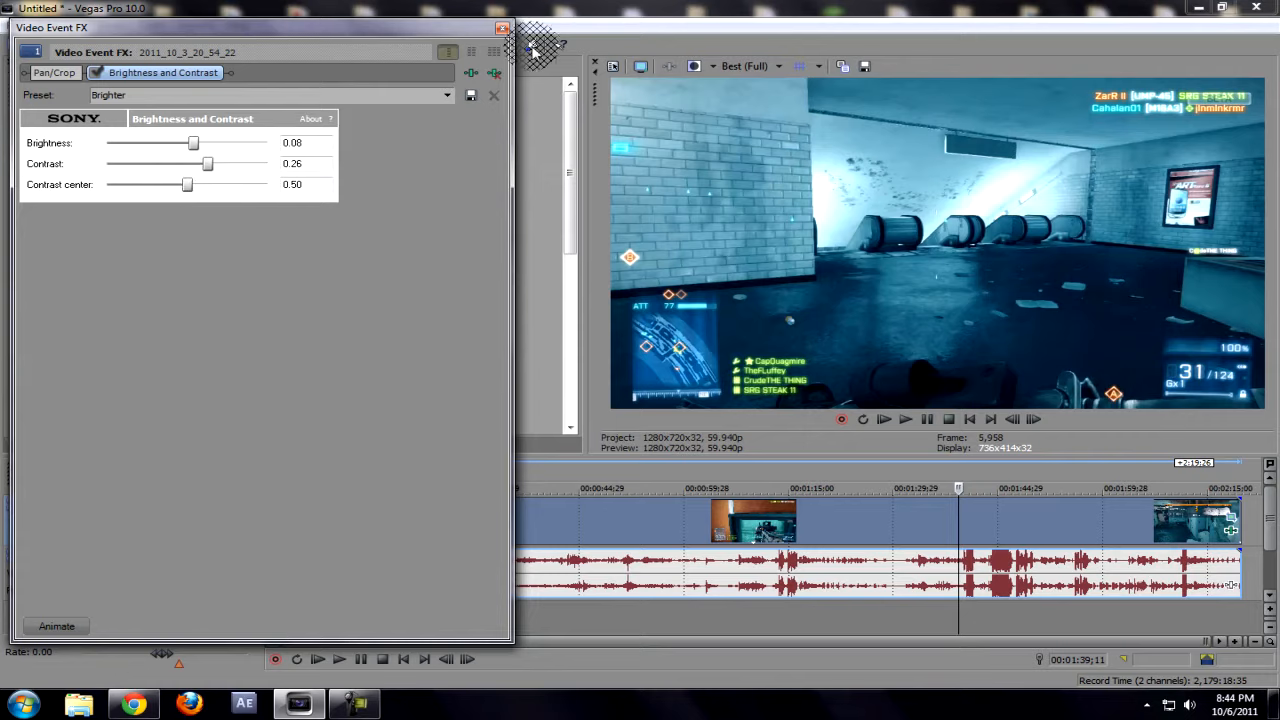
pyautogui.click(502, 28)
# Step: Add Color Corrector (Secondary) to the clip with the Computer RGB to Studio RGB preset, setting saturation to 1.163 and gain to 0.984
pyautogui.scroll(-2, 160, 145)
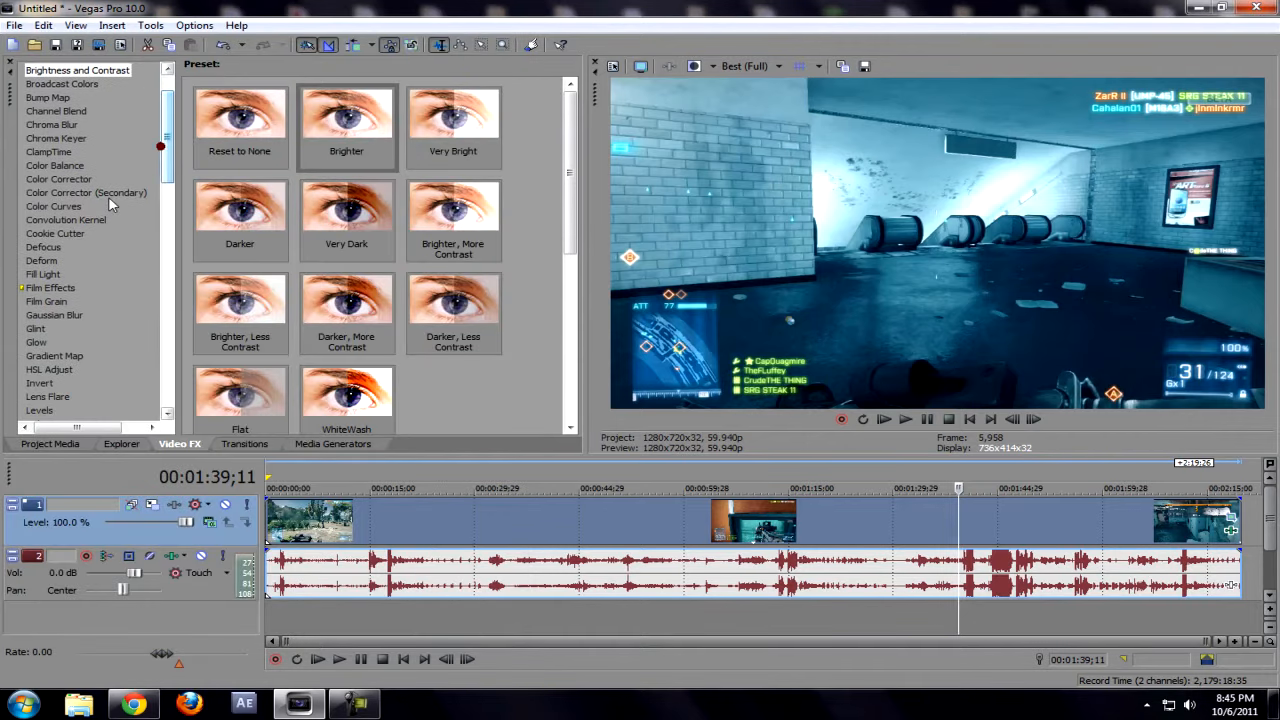
pyautogui.click(60, 205)
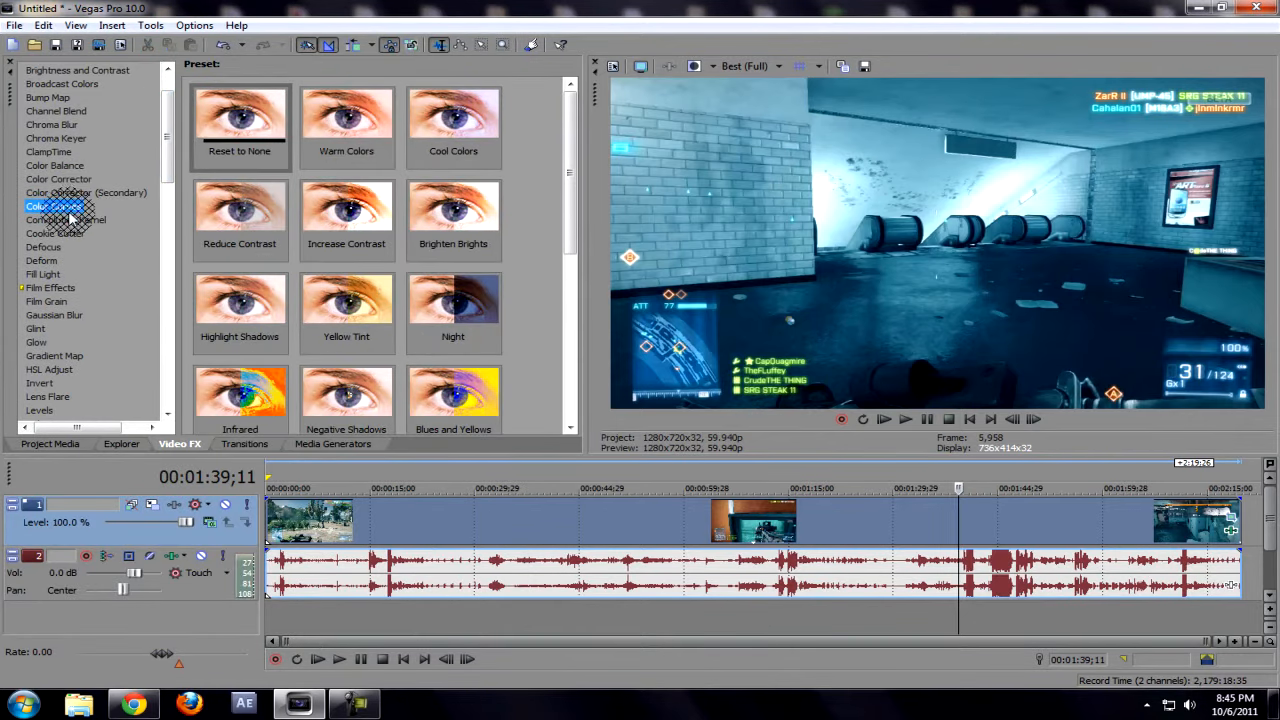
pyautogui.click(66, 180)
pyautogui.click(70, 192)
pyautogui.moveTo(310, 170); pyautogui.dragTo(857, 540)
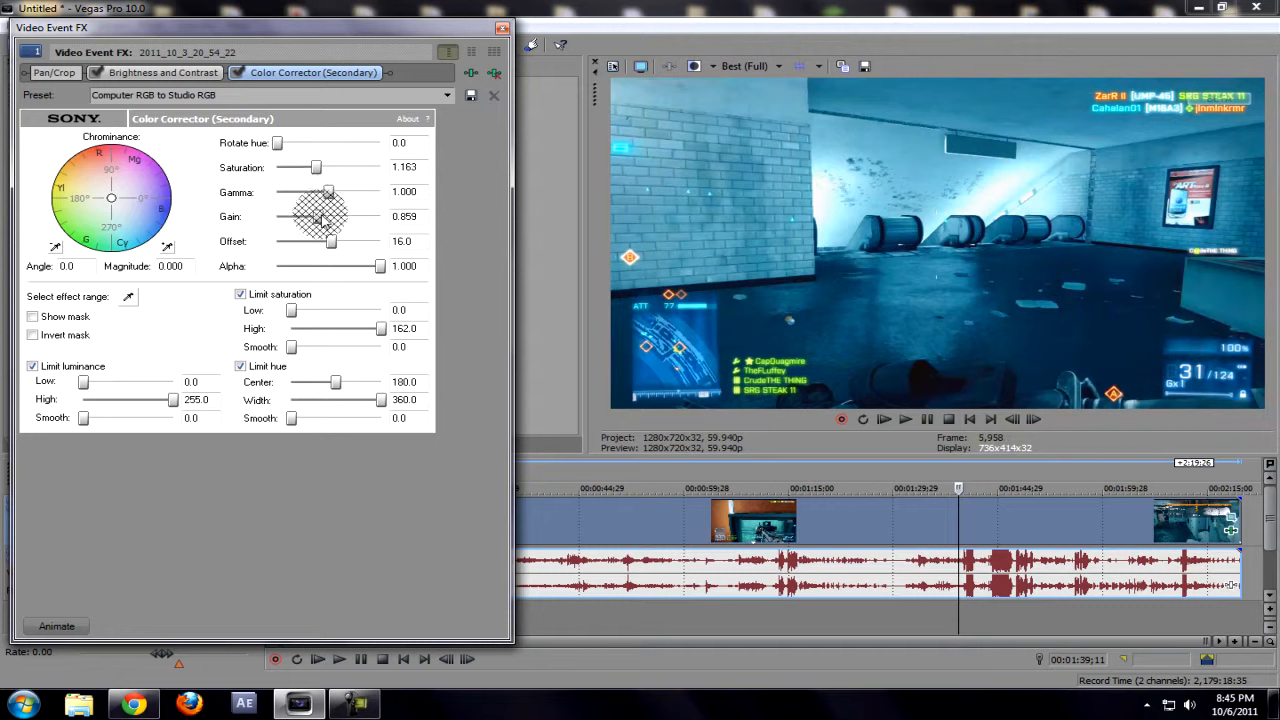
pyautogui.moveTo(323, 221); pyautogui.dragTo(328, 224)
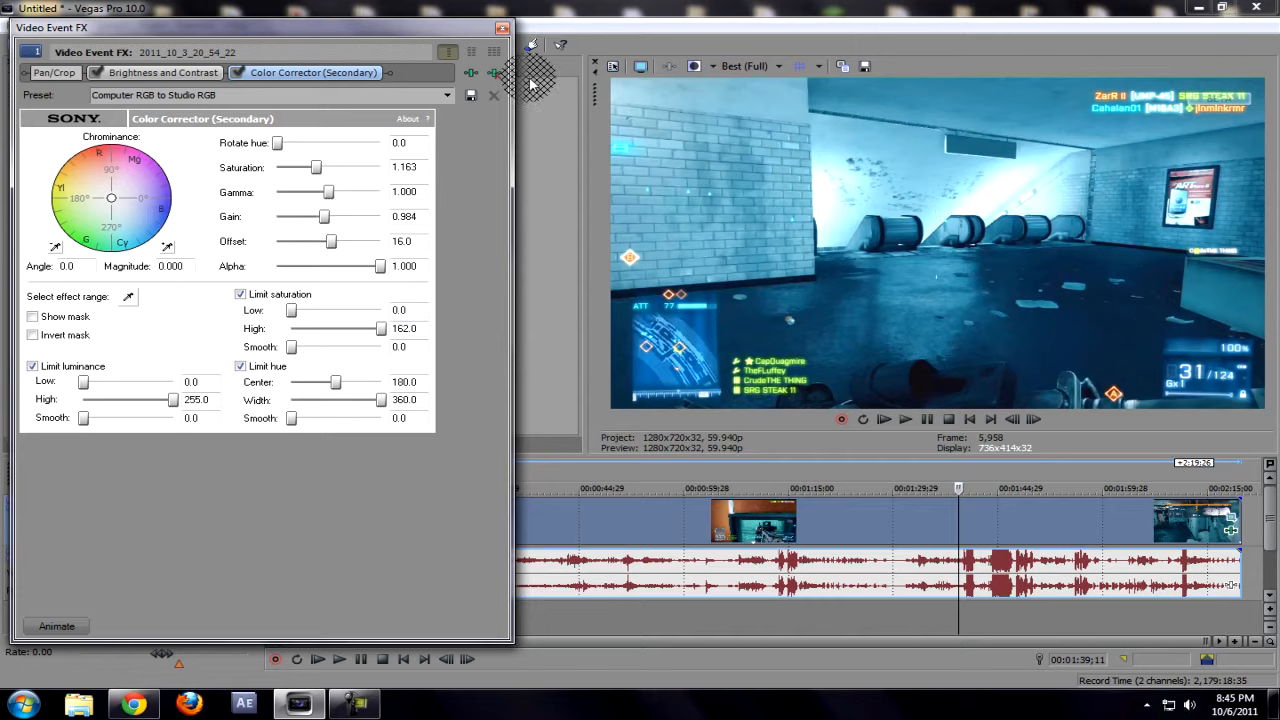
pyautogui.click(502, 27)
# Step: Review the colour-corrected clip at several points along the timeline, including the outdoor scene near the start
pyautogui.click(1032, 515)
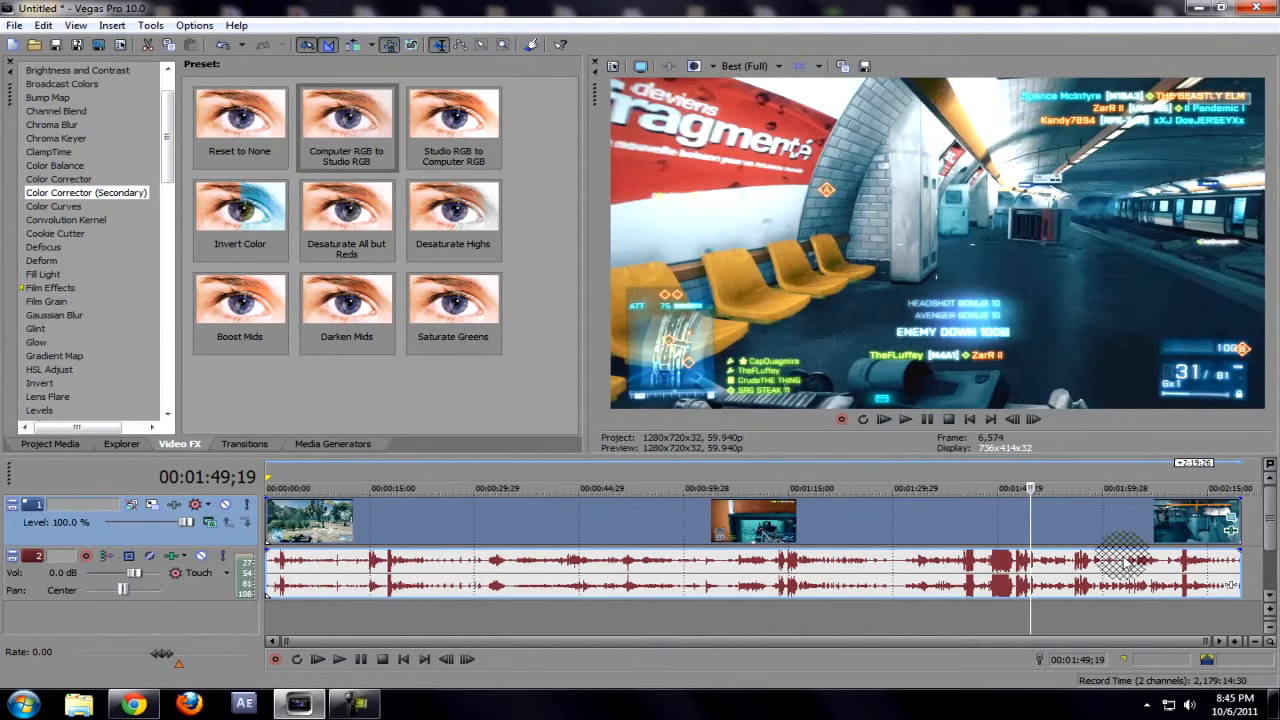
pyautogui.click(1057, 533)
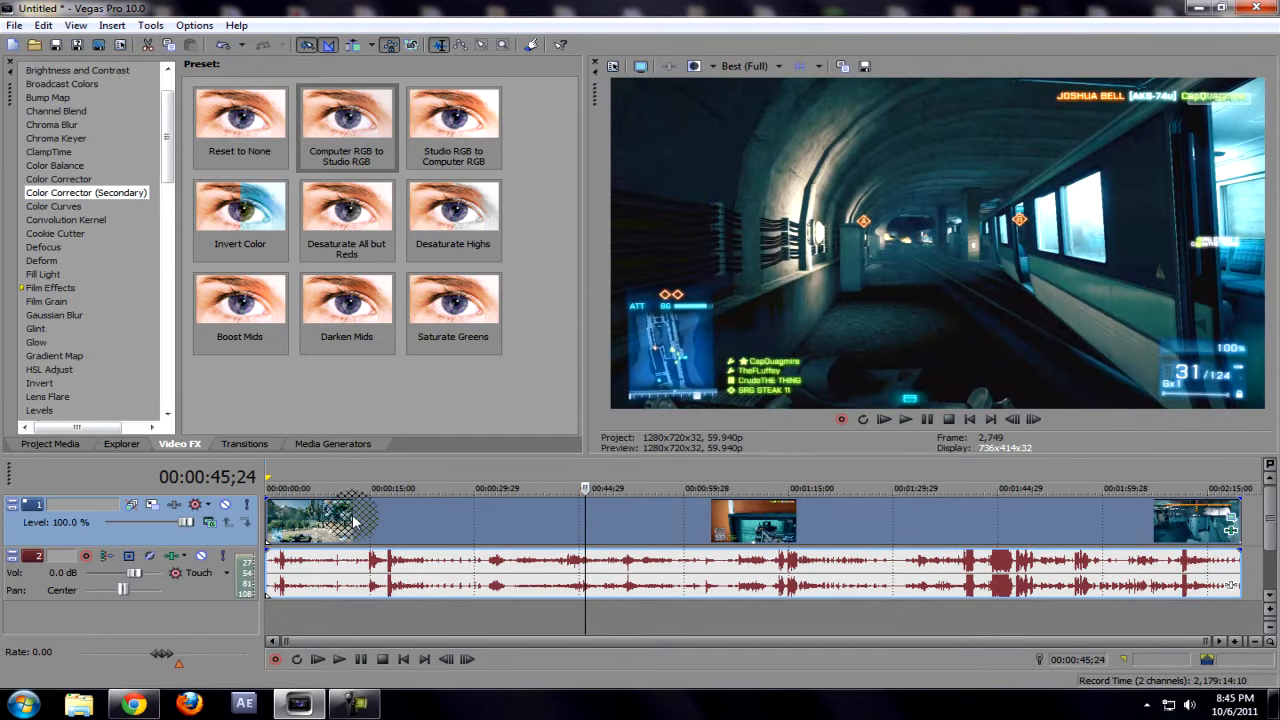
pyautogui.click(301, 532)
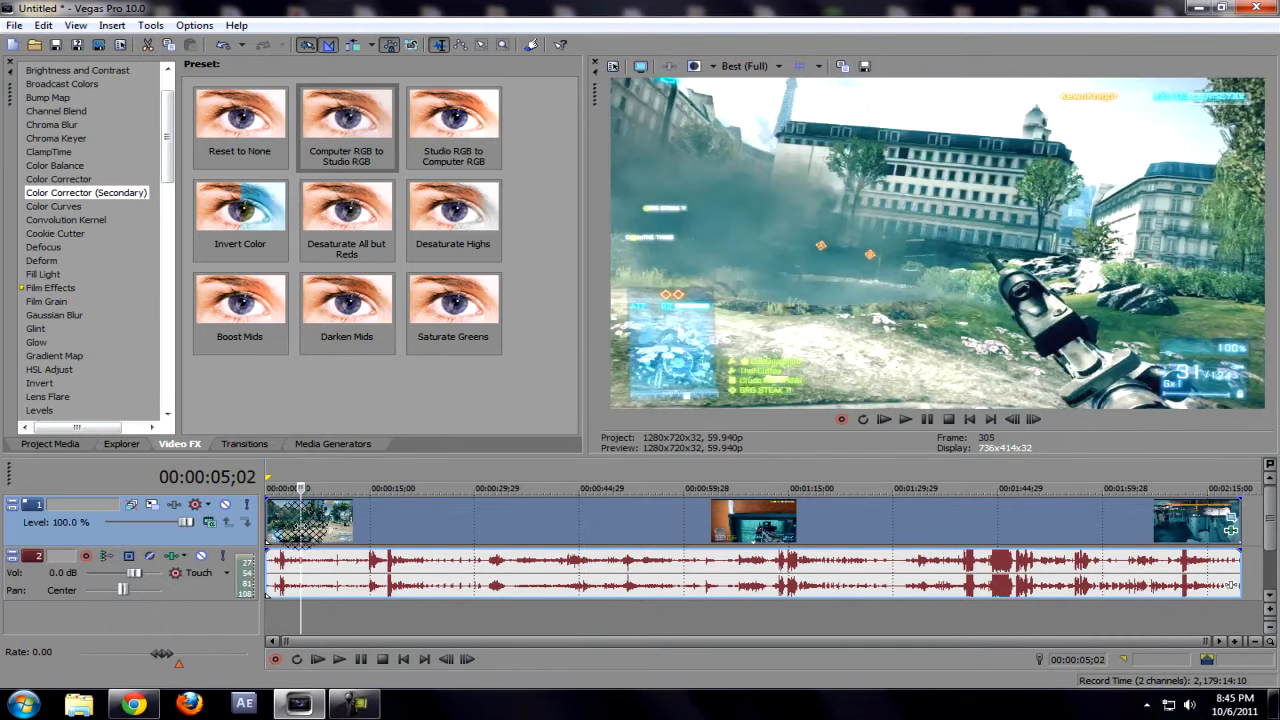
# Step: Save the clip's Brightness and Contrast and Color Corrector (Secondary) chain as a filter package named CCBf3
pyautogui.click(1232, 532)
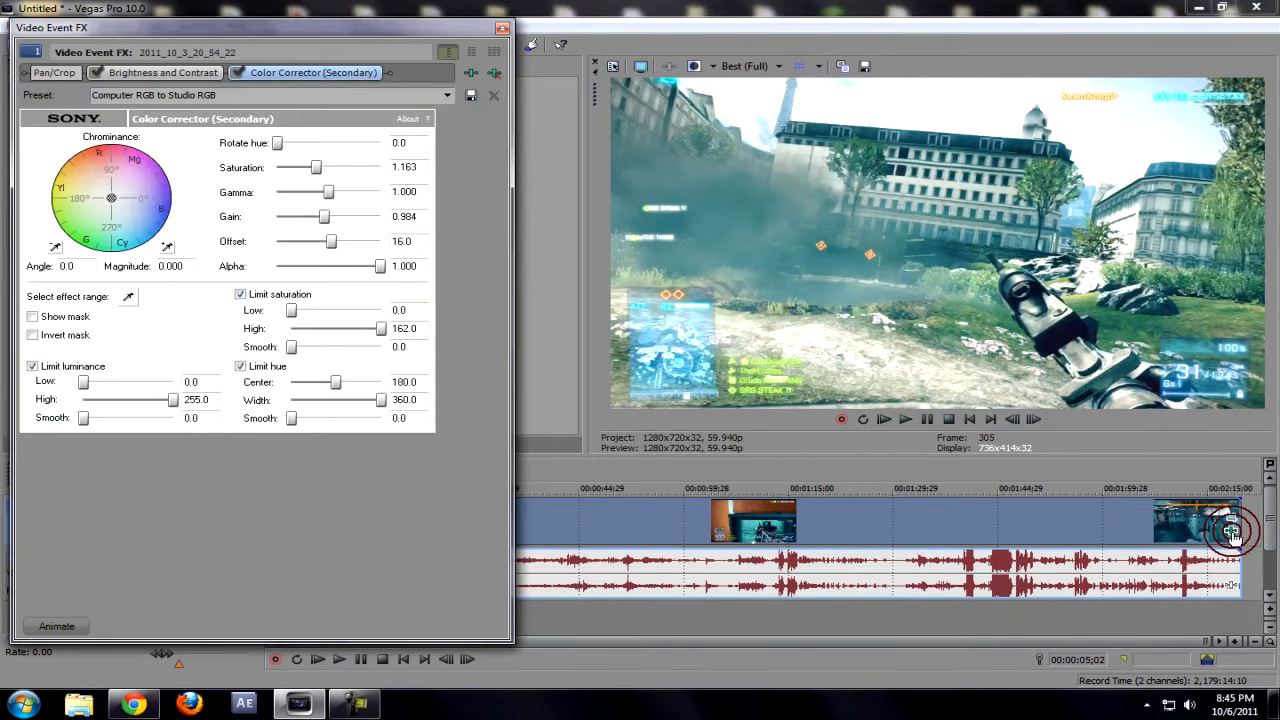
pyautogui.click(468, 73)
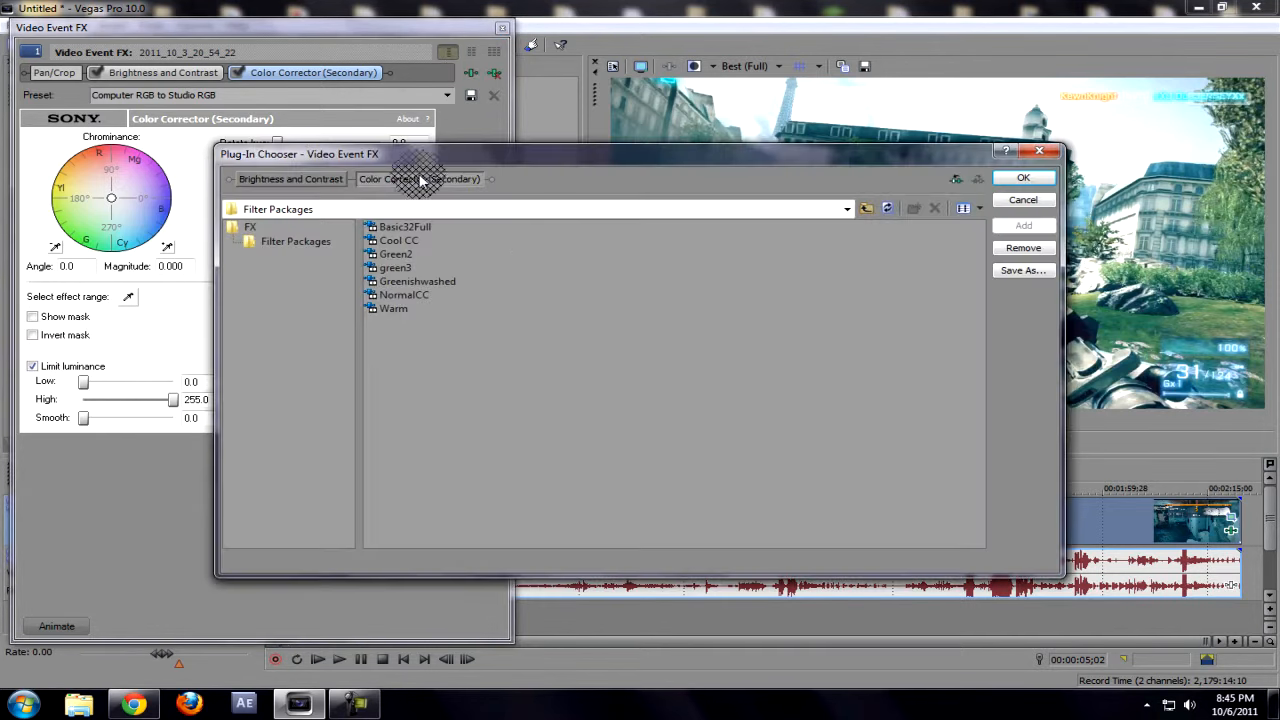
pyautogui.click(1038, 272)
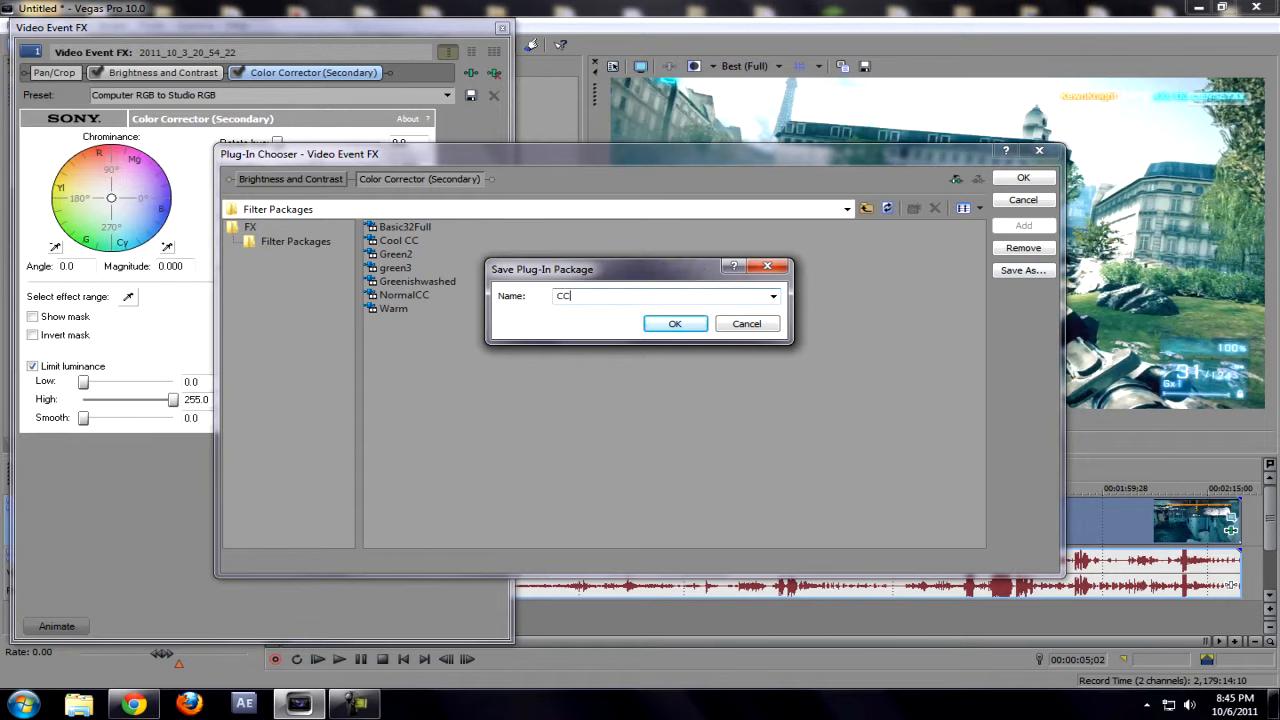
pyautogui.click(675, 323)
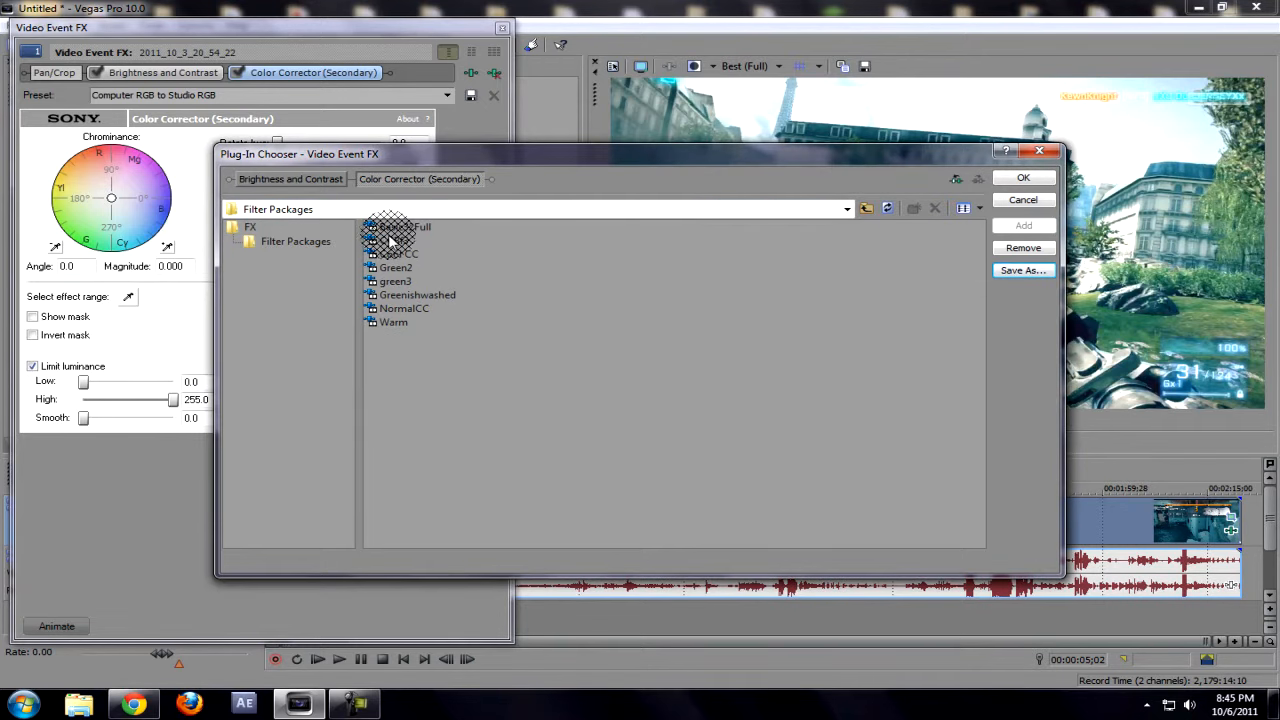
pyautogui.click(1039, 150)
# Step: Remove both effects from the clip and reapply them by adding the saved CCBf3 filter package
pyautogui.click(494, 72)
pyautogui.click(494, 72)
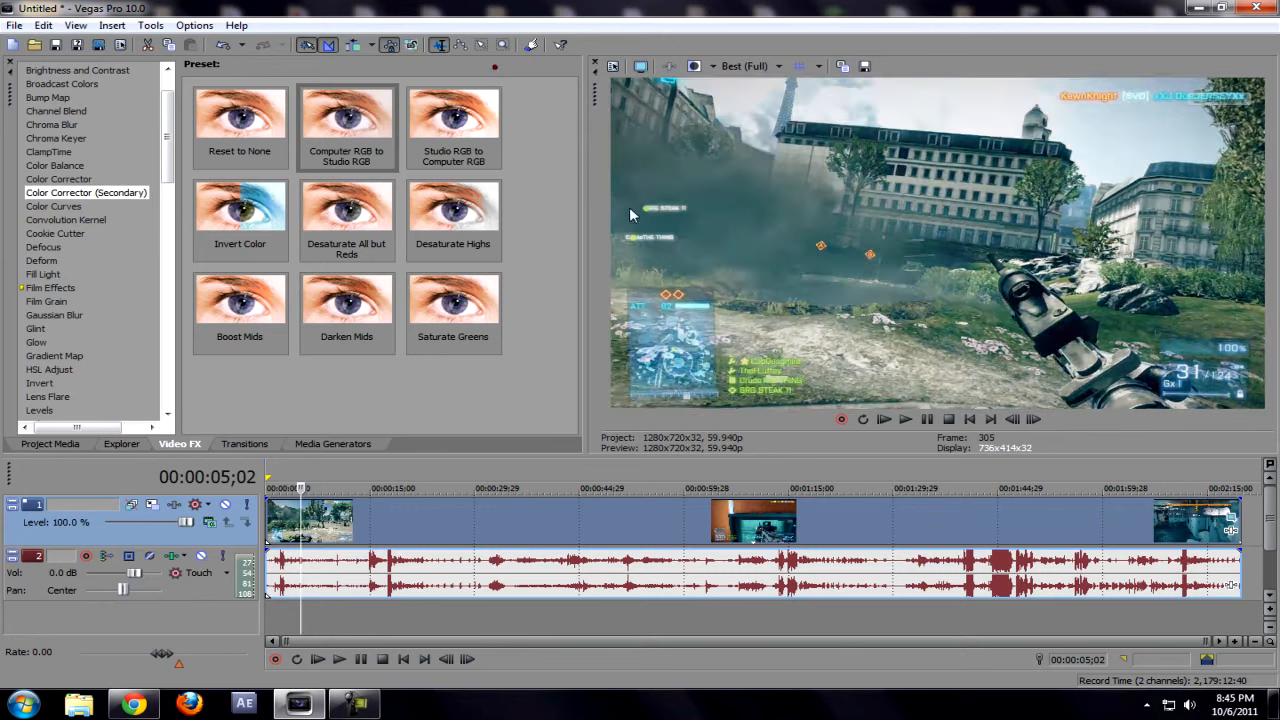
pyautogui.click(1232, 535)
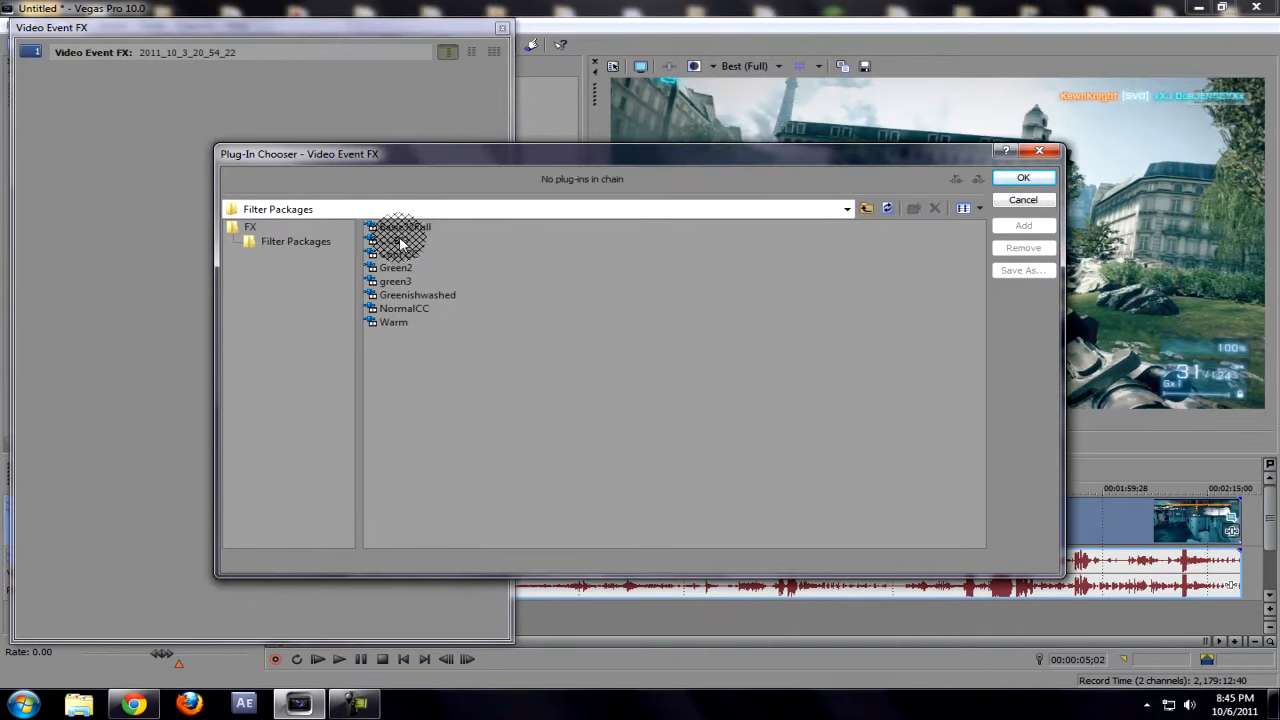
pyautogui.click(250, 227)
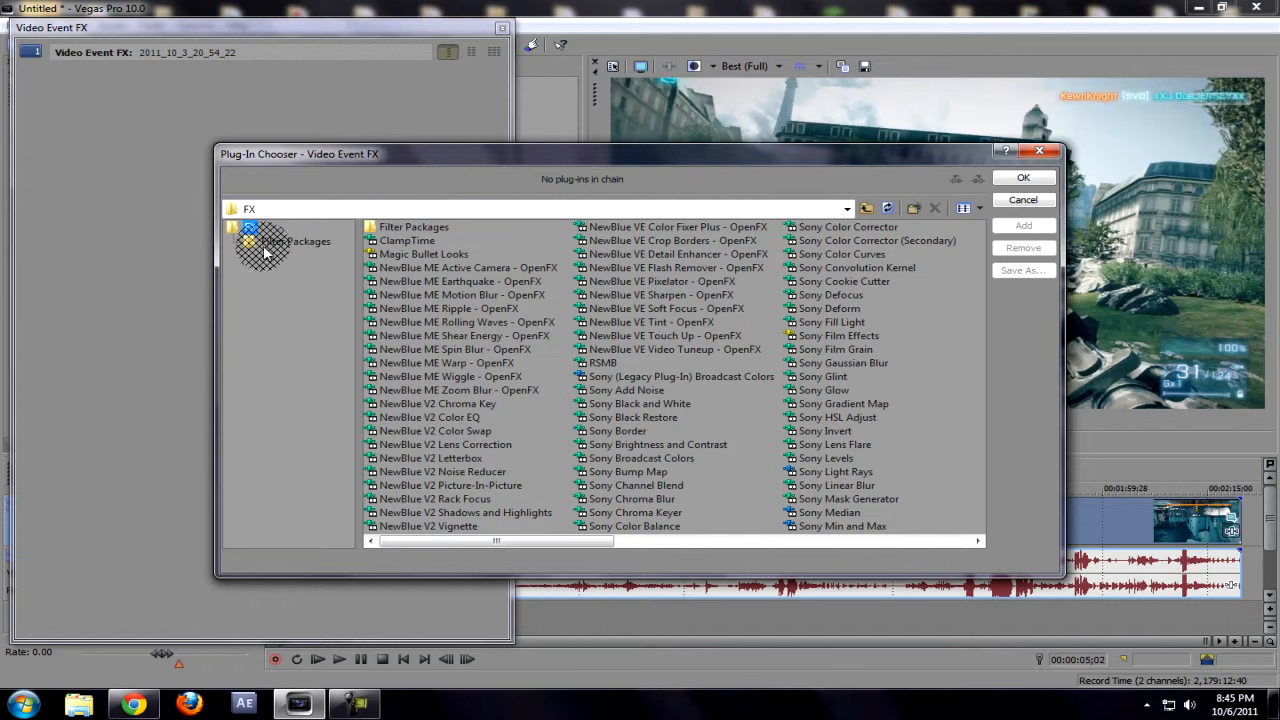
pyautogui.click(265, 248)
pyautogui.doubleClick(397, 241)
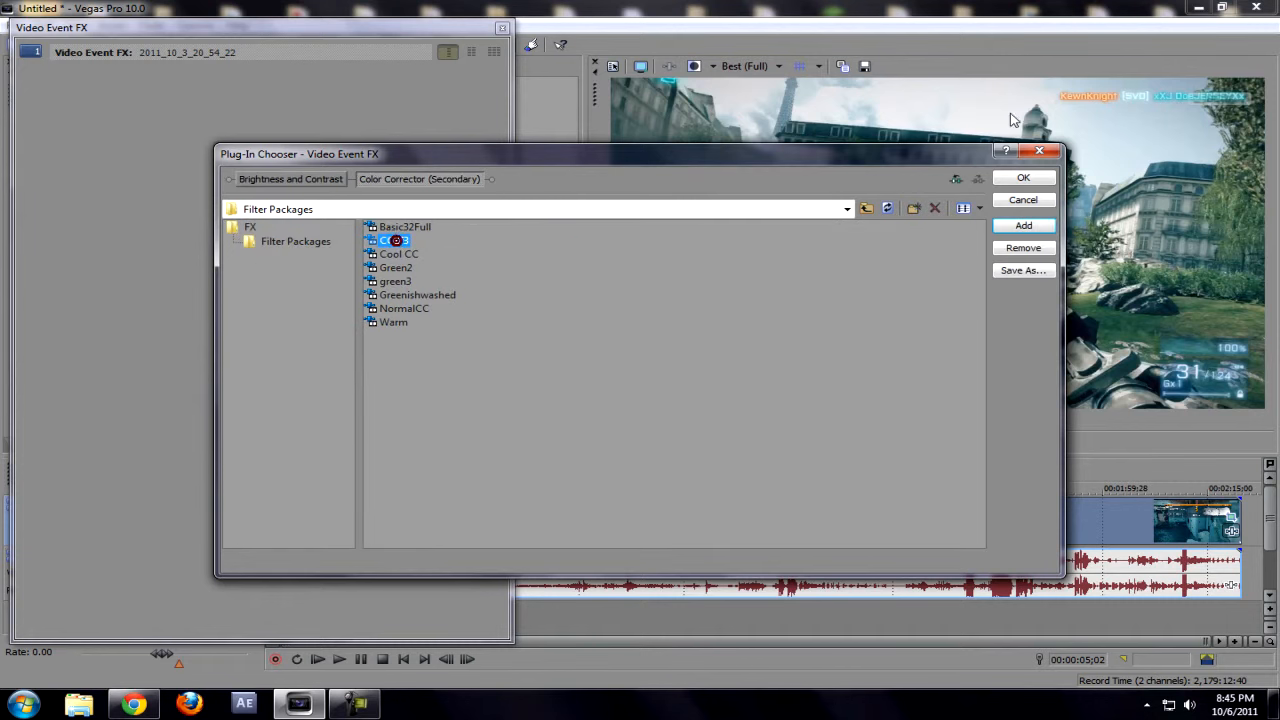
pyautogui.click(1021, 177)
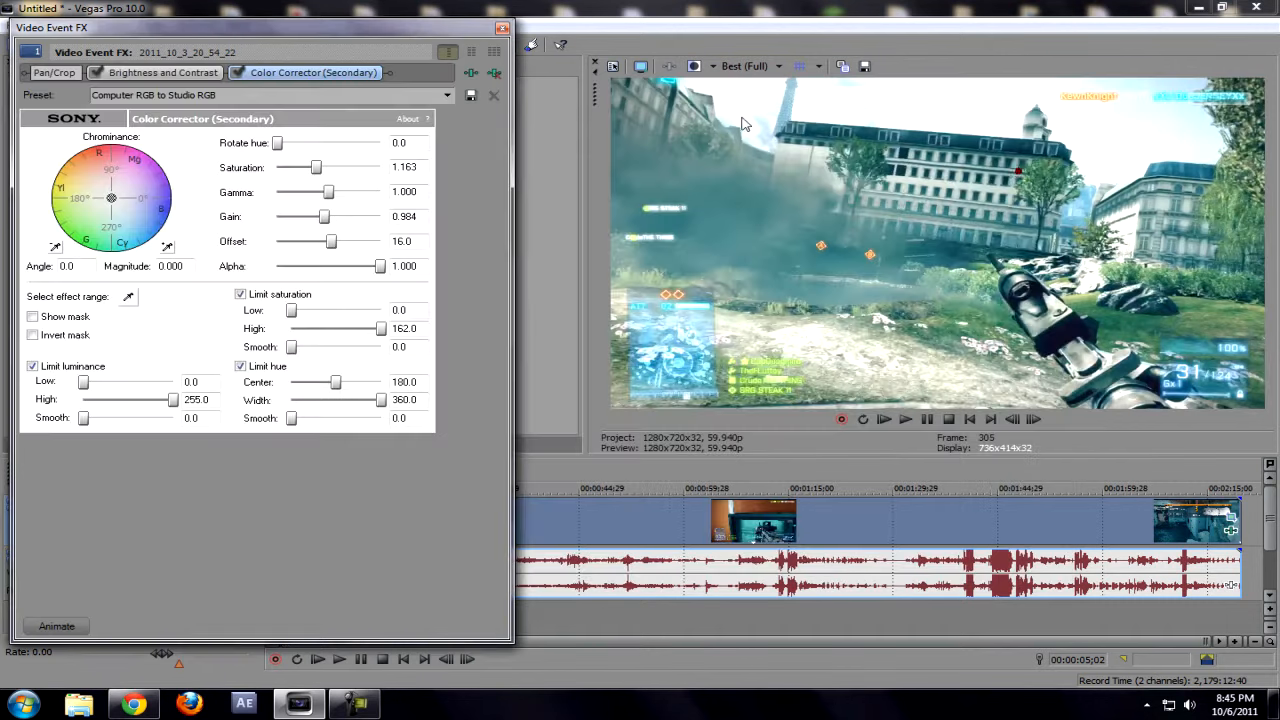
pyautogui.click(503, 28)
# Step: Check how the reapplied package looks in several indoor scenes and in the outdoor scene near the start
pyautogui.click(640, 533)
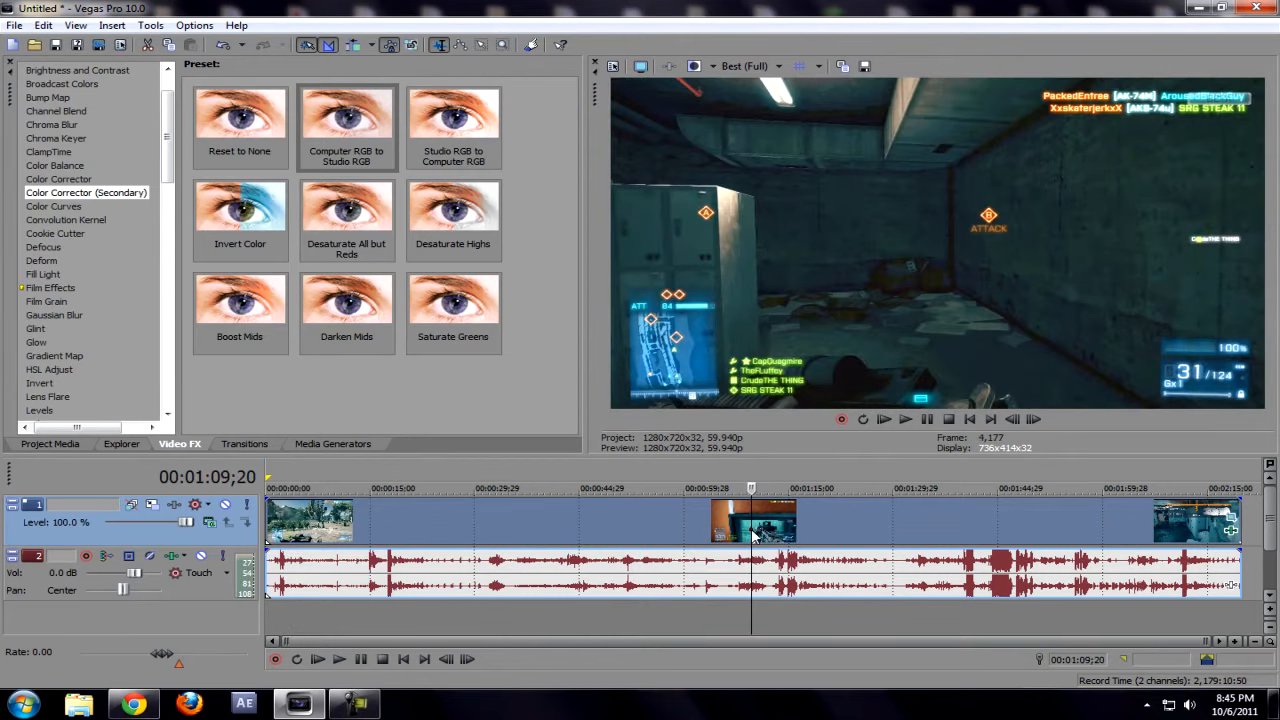
pyautogui.click(755, 535)
pyautogui.click(871, 540)
pyautogui.click(915, 537)
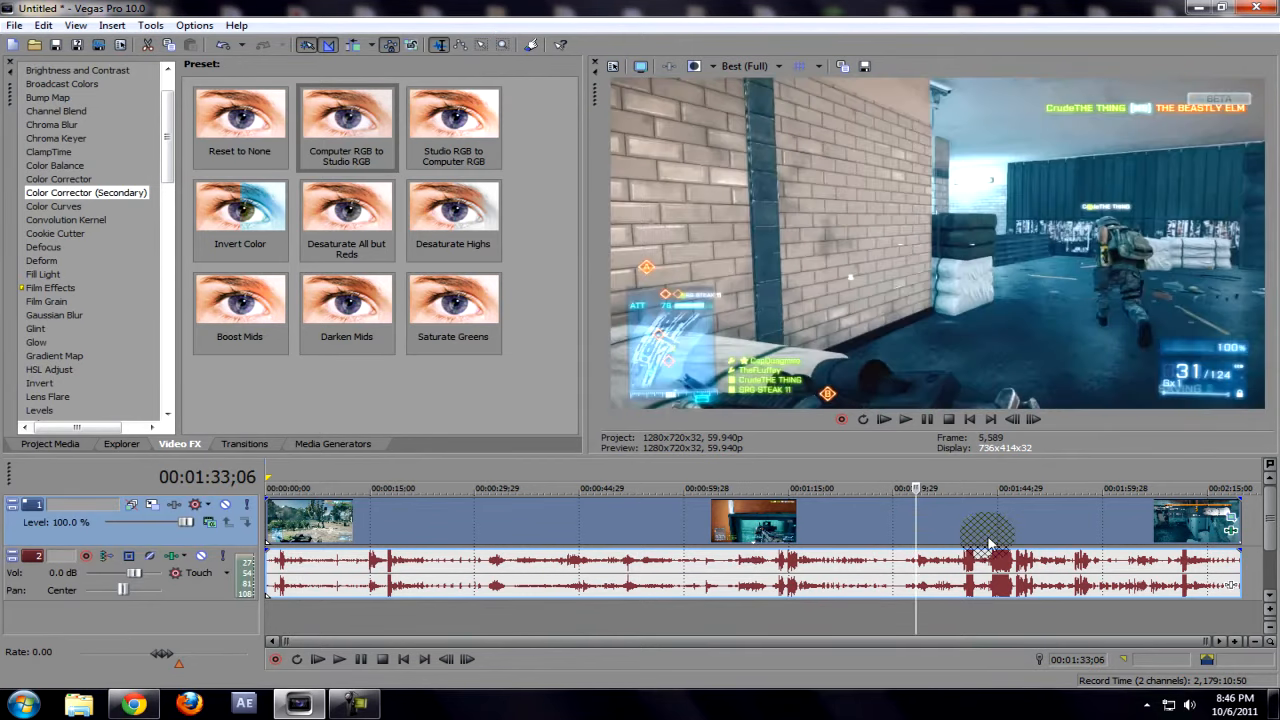
pyautogui.click(996, 540)
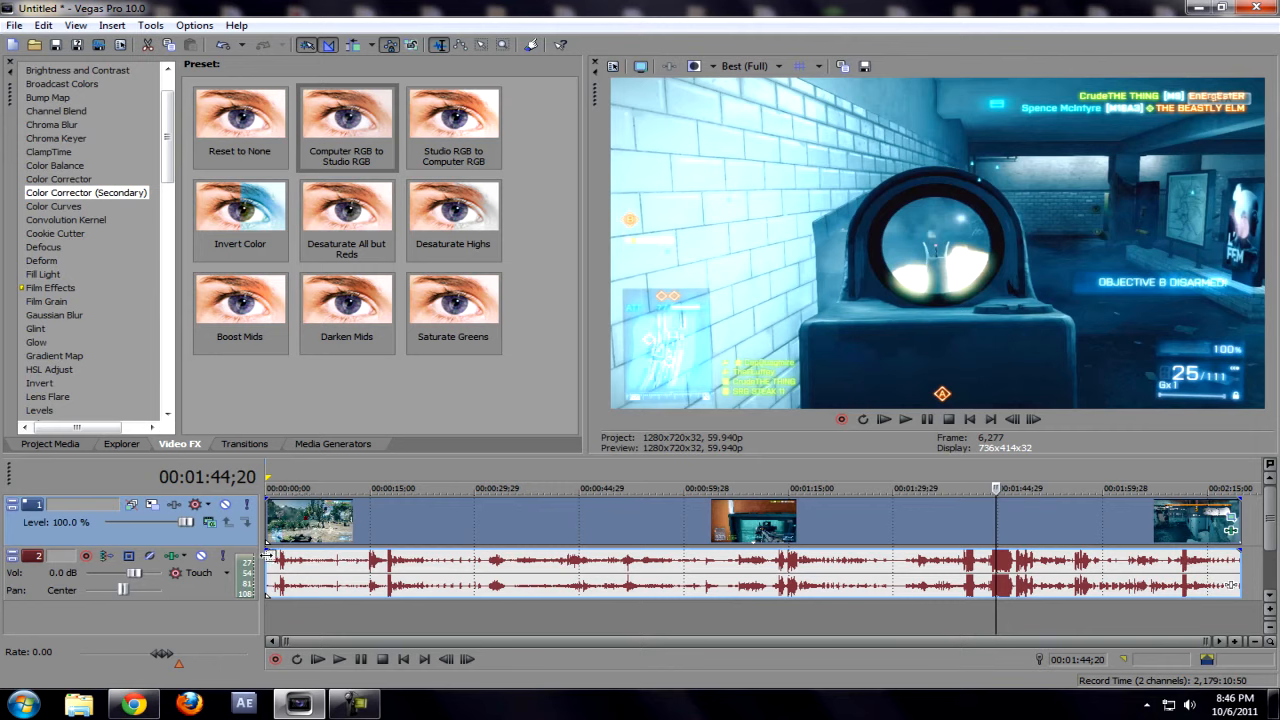
pyautogui.click(320, 520)
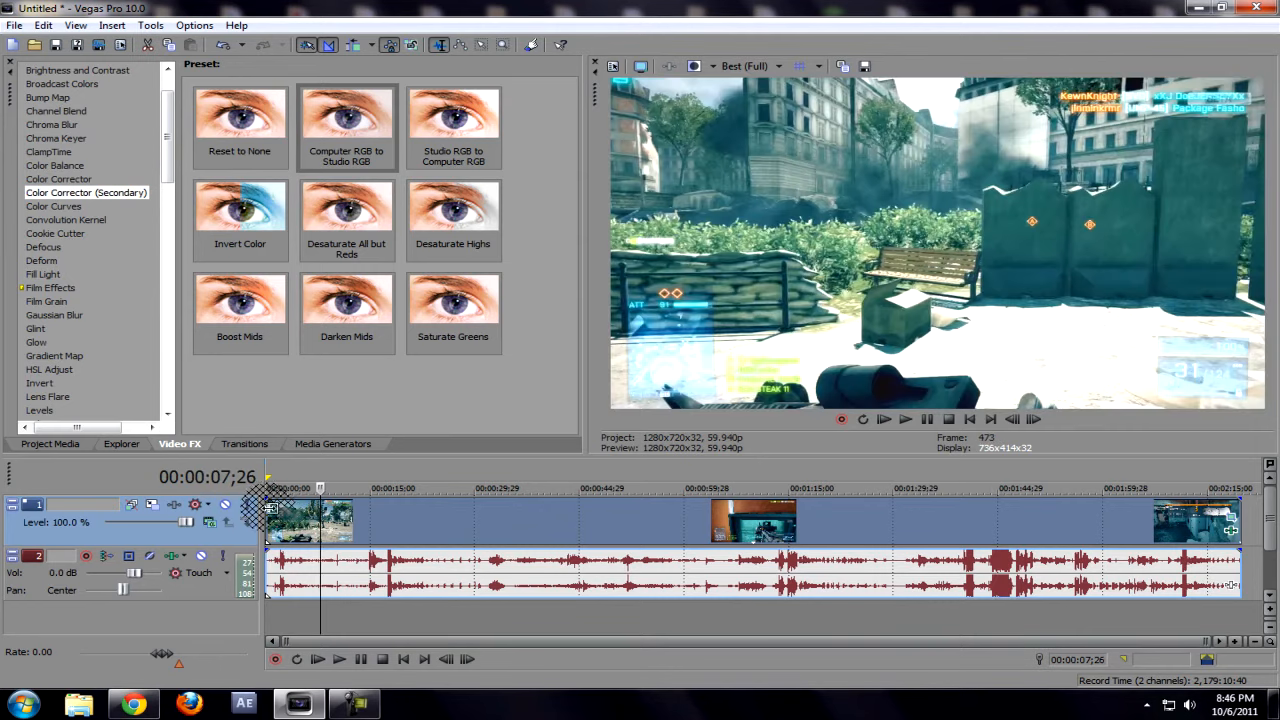
# Step: Add short fade-ins and fade-outs to the video and audio at the clip's start and end, and preview the opening
pyautogui.moveTo(270, 498); pyautogui.dragTo(288, 498)
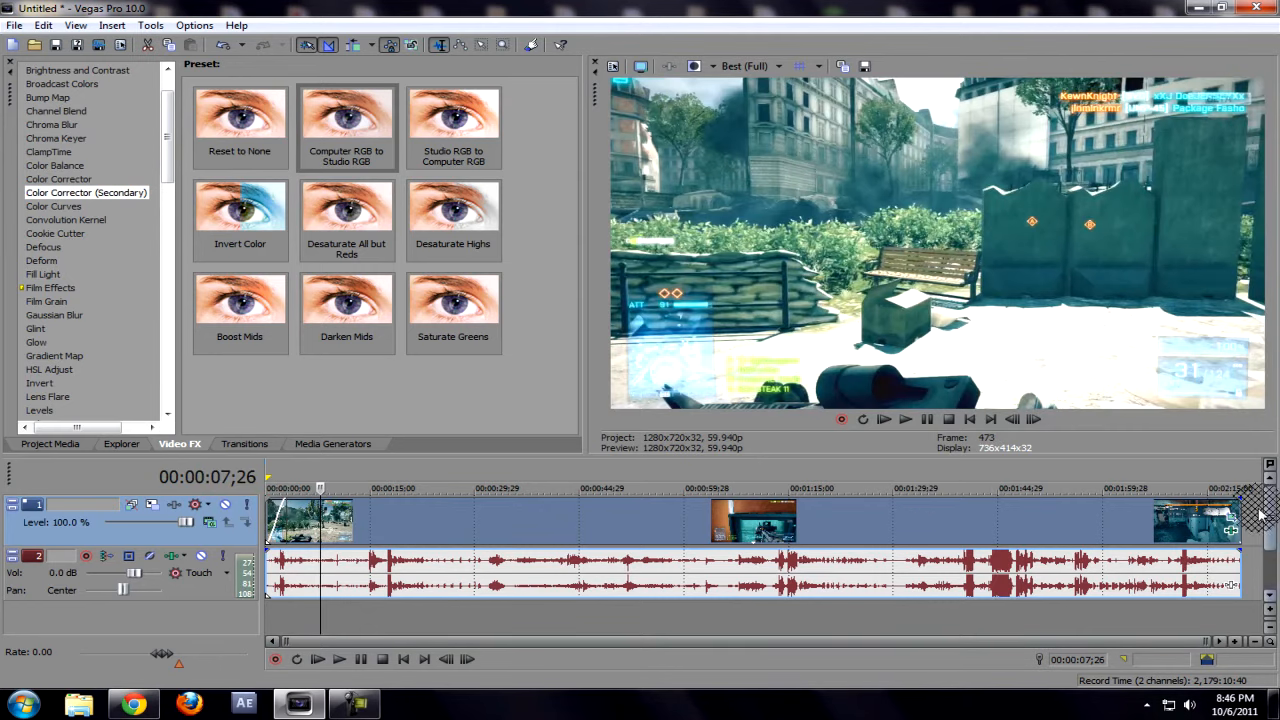
pyautogui.moveTo(1238, 496); pyautogui.dragTo(1226, 553)
pyautogui.moveTo(268, 548); pyautogui.dragTo(286, 552)
pyautogui.click(268, 510)
pyautogui.press('space')
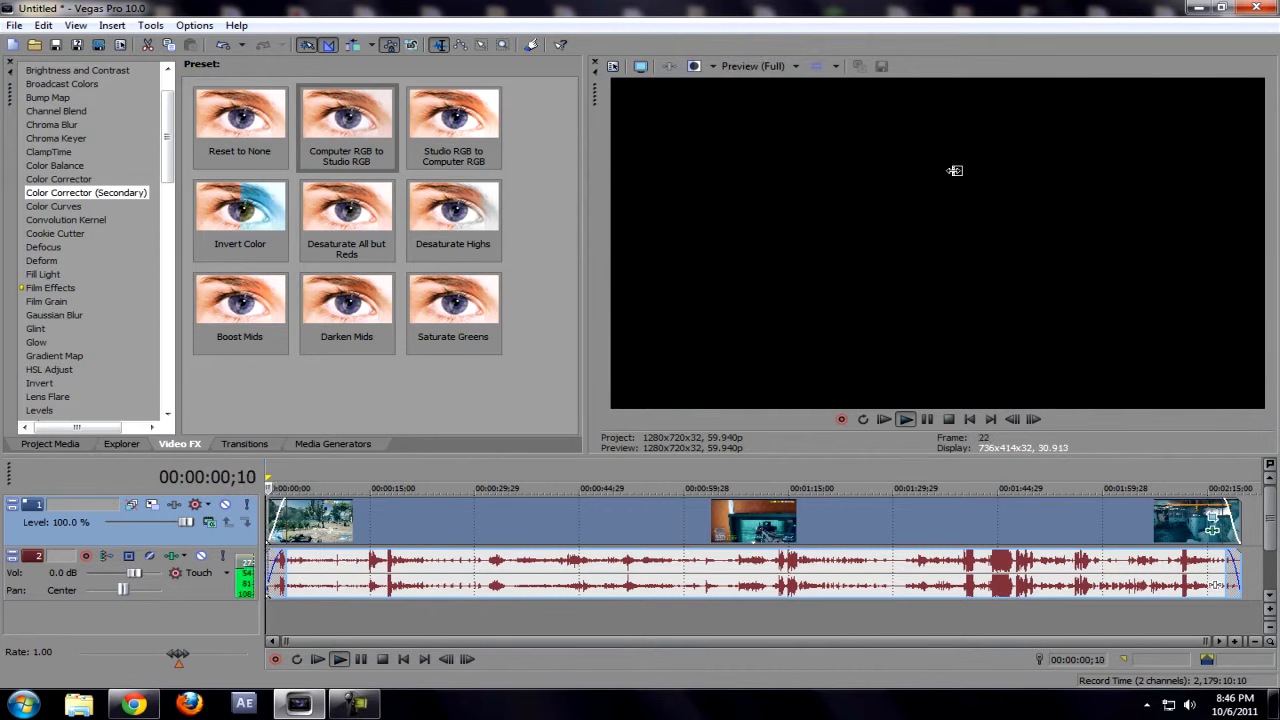
pyautogui.press('space')
# Step: Shift the clip and its audio about 00:00:01;12 later on the timeline
pyautogui.click(442, 507)
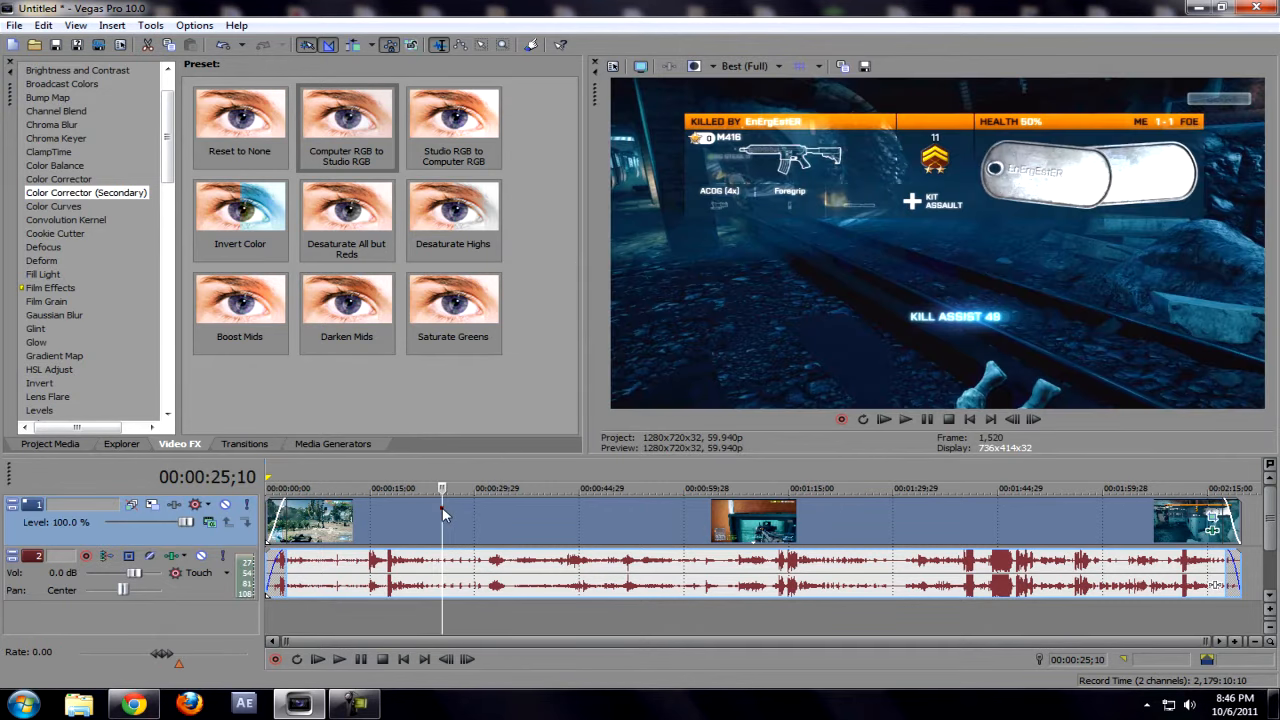
pyautogui.click(396, 562)
pyautogui.moveTo(360, 575); pyautogui.dragTo(288, 562)
pyautogui.moveTo(355, 596)
pyautogui.mouseDown()
pyautogui.moveTo(592, 585)
pyautogui.moveTo(392, 600)
pyautogui.moveTo(364, 588)
pyautogui.mouseUp()
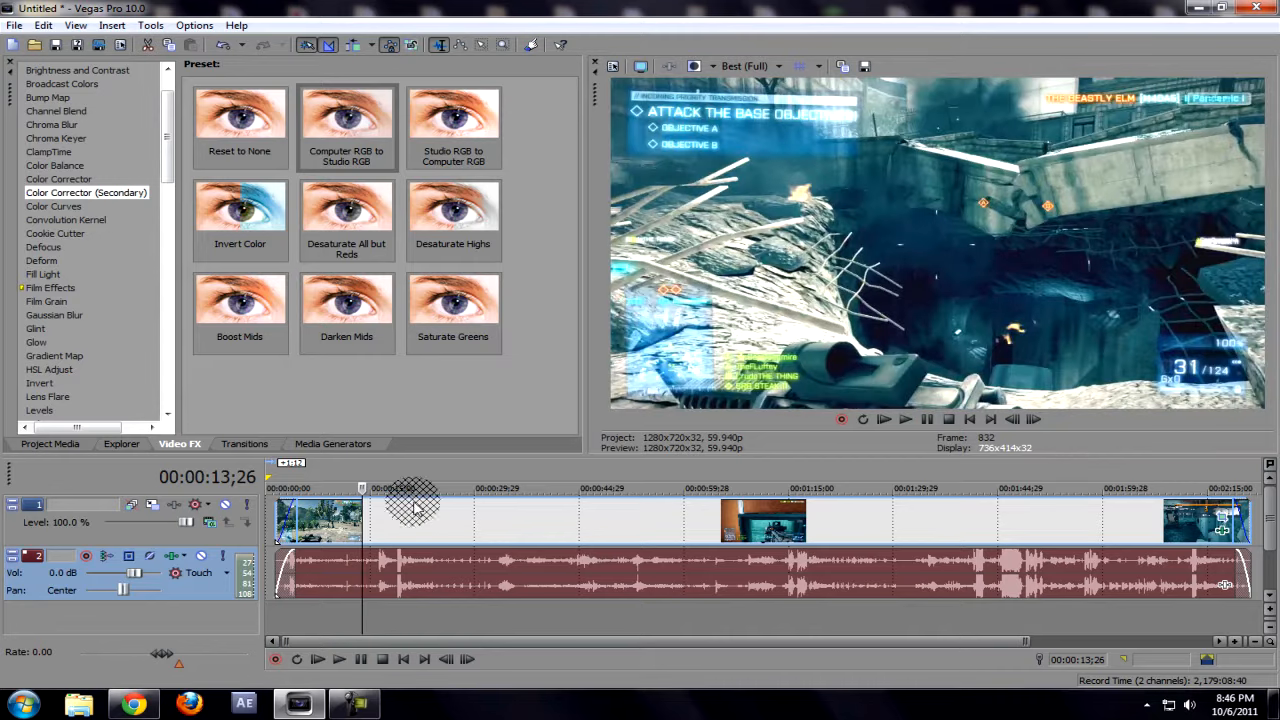
pyautogui.moveTo(413, 505); pyautogui.dragTo(420, 545)
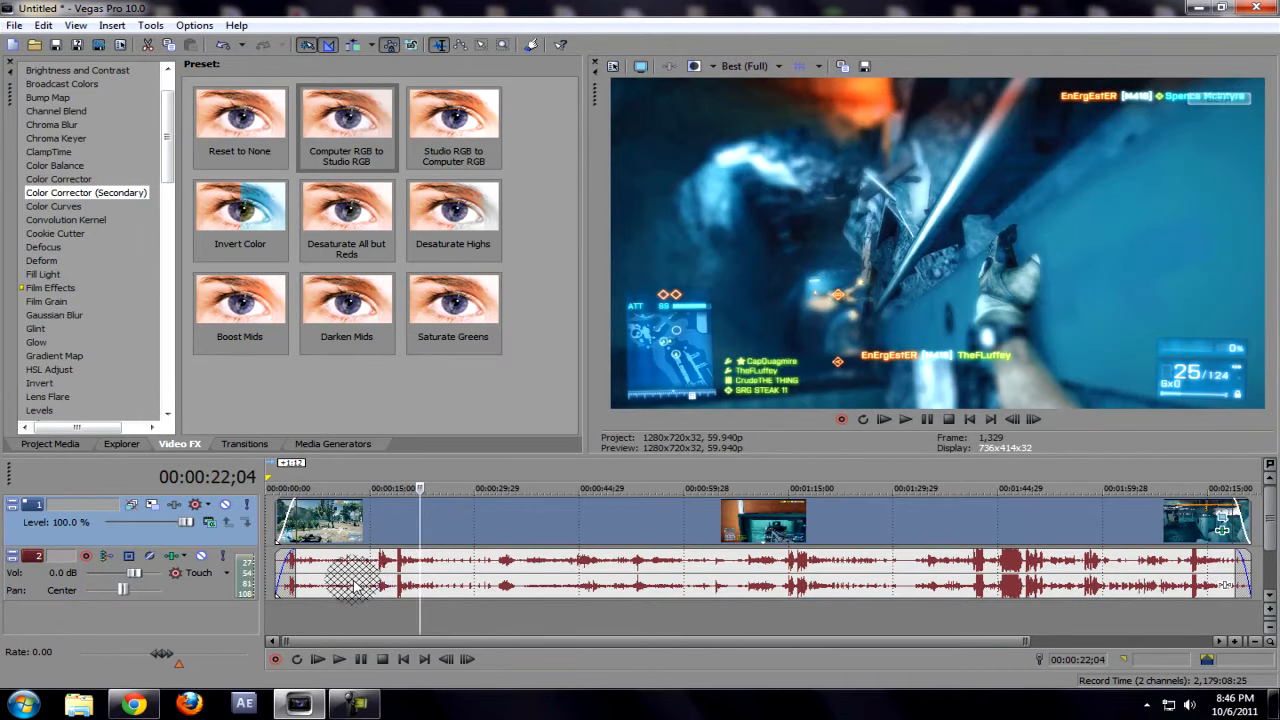
# Step: Try moving and deleting the audio event separately from the video, and undo those changes
pyautogui.moveTo(355, 585); pyautogui.dragTo(521, 578)
pyautogui.moveTo(622, 552); pyautogui.dragTo(452, 565)
pyautogui.moveTo(372, 570); pyautogui.dragTo(475, 588)
pyautogui.moveTo(365, 556); pyautogui.dragTo(447, 592)
pyautogui.press('Delete')
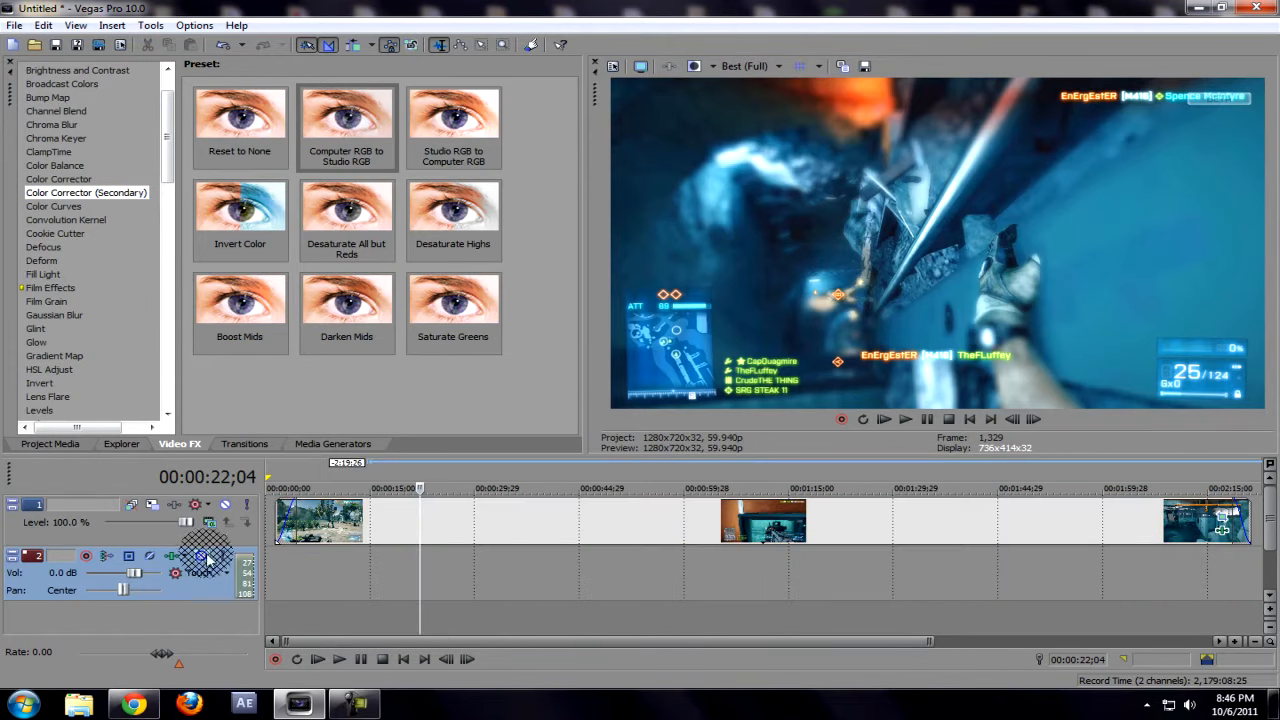
pyautogui.hotkey('ctrl', 'z')
pyautogui.moveTo(505, 568); pyautogui.dragTo(422, 590)
pyautogui.hotkey('ctrl', 'z')
# Step: Split the audio event at 00:00:24;17 and 00:00:40;17, and delete the section between the cuts
pyautogui.click(414, 538)
pyautogui.click(392, 540)
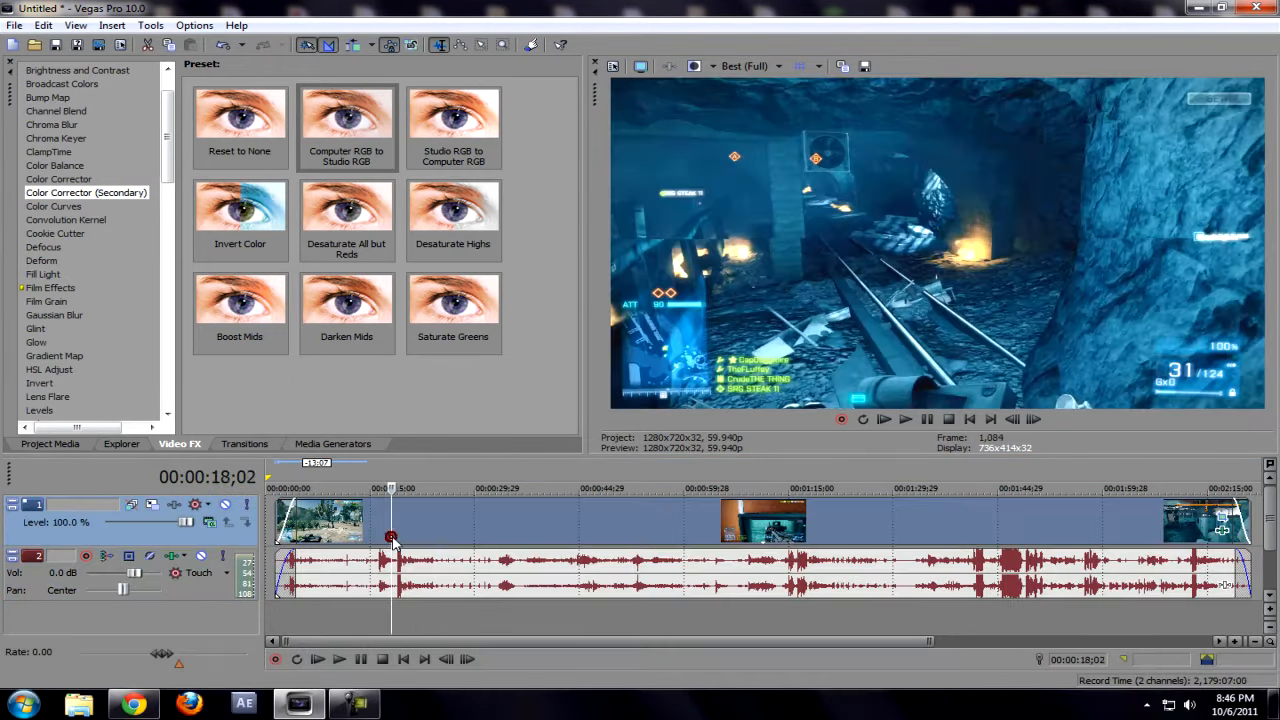
pyautogui.click(437, 577)
pyautogui.moveTo(437, 573)
pyautogui.mouseDown()
pyautogui.moveTo(518, 577)
pyautogui.moveTo(444, 570)
pyautogui.moveTo(456, 573)
pyautogui.mouseUp()
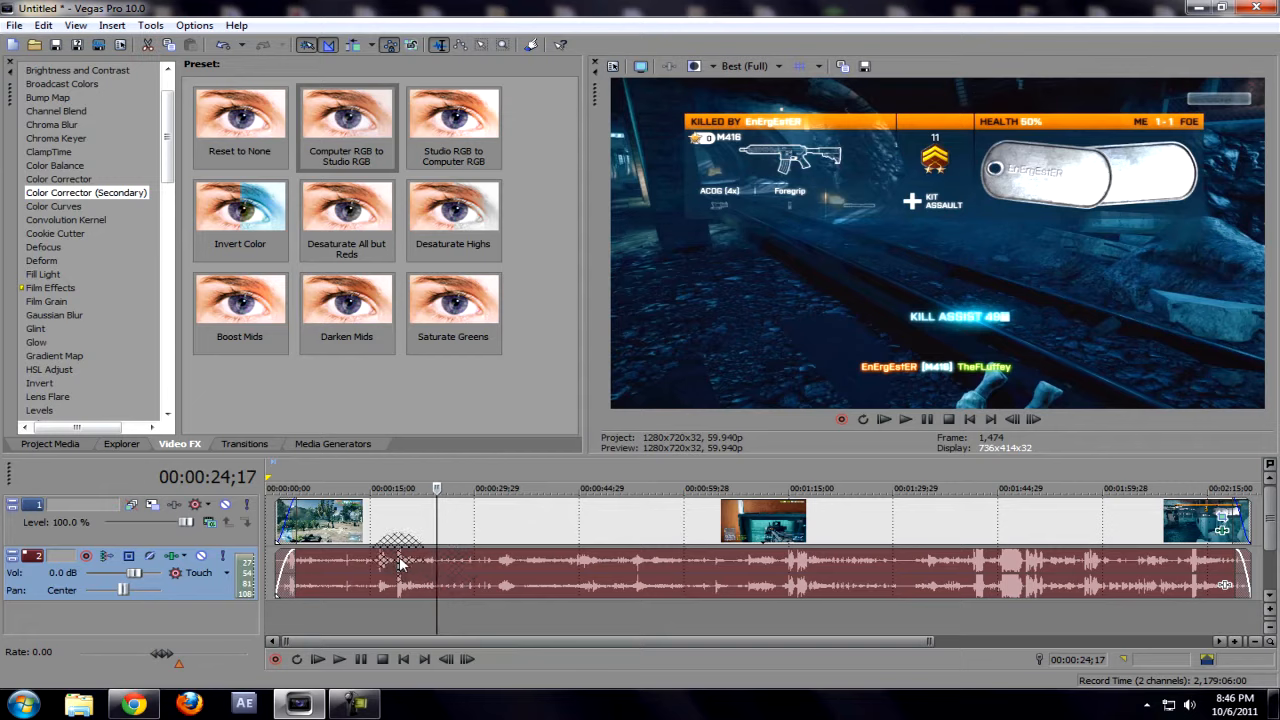
pyautogui.press('s')
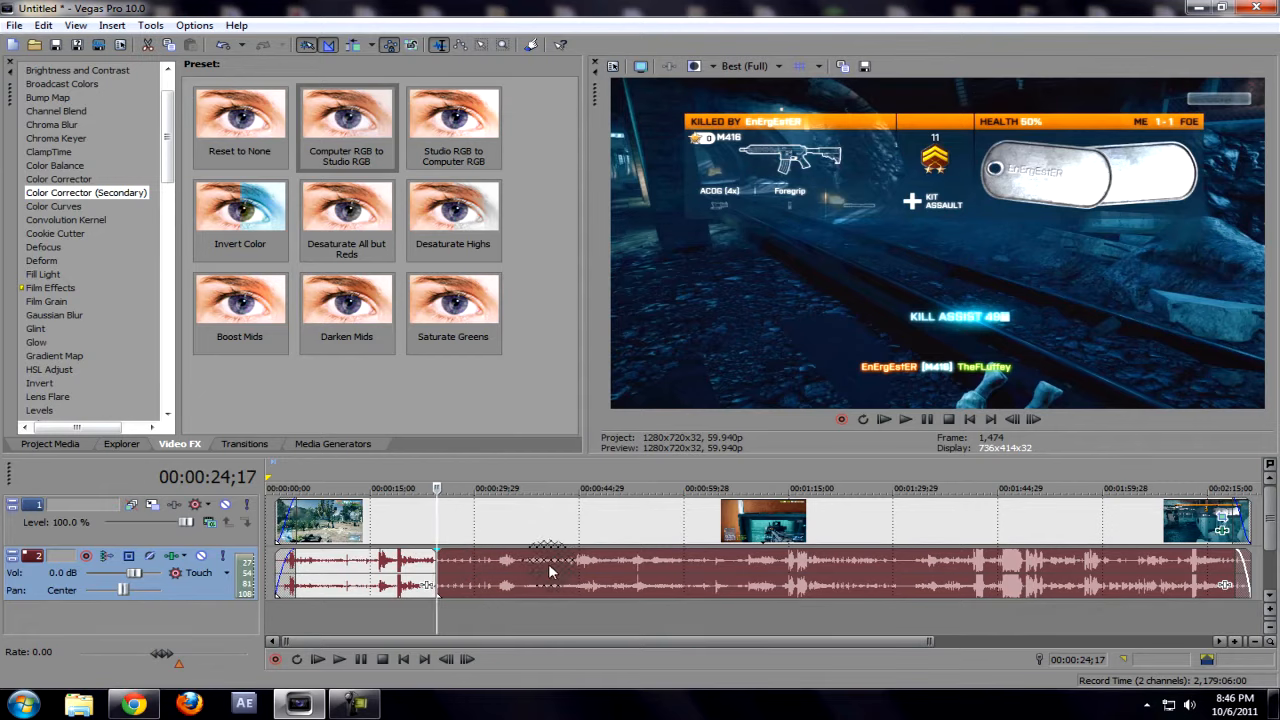
pyautogui.click(548, 572)
pyautogui.press('s')
pyautogui.click(440, 570)
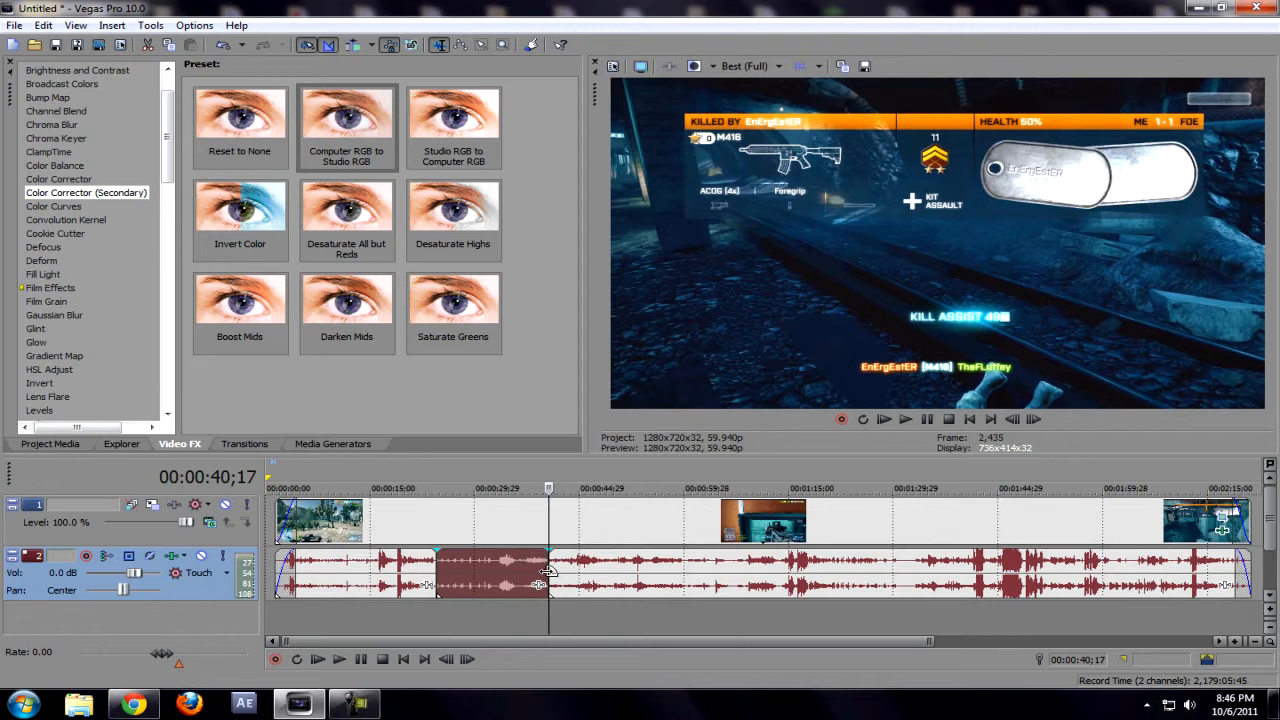
pyautogui.click(488, 570)
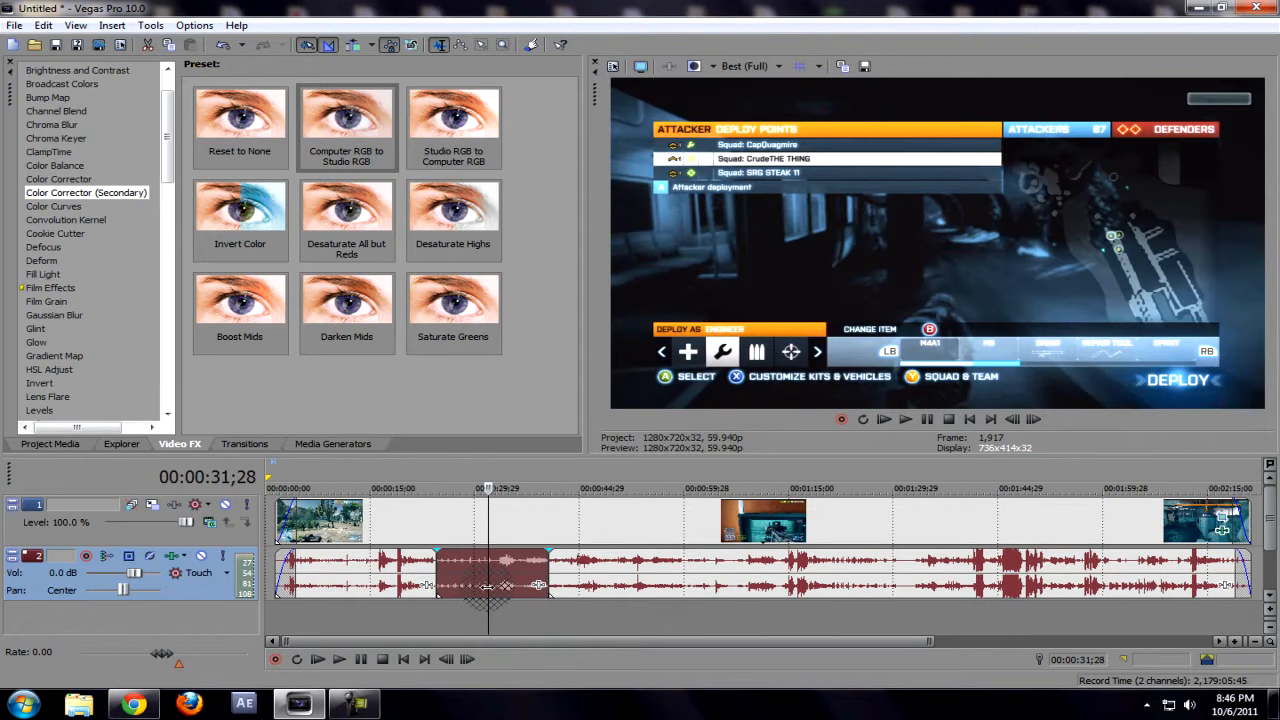
pyautogui.press('Delete')
# Step: Play the clip from 00:00:19;29 to check the audio leading into the removed section
pyautogui.click(403, 568)
pyautogui.press('space')
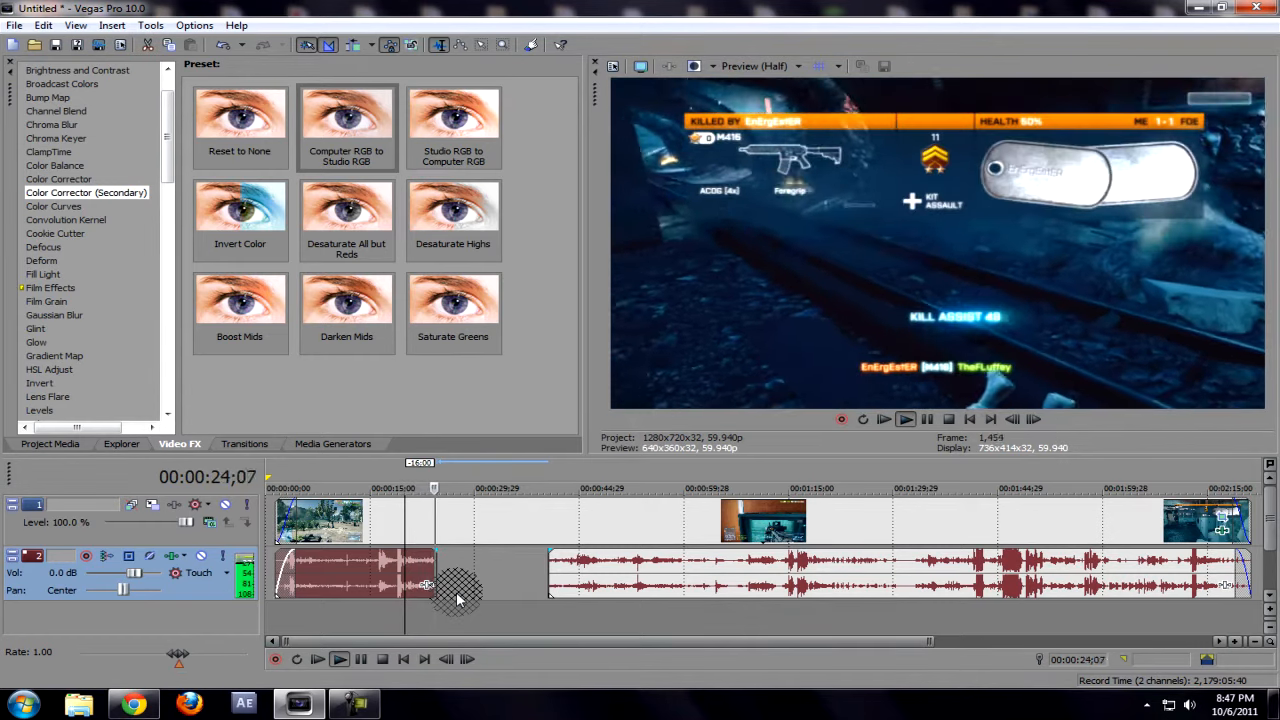
pyautogui.press('space')
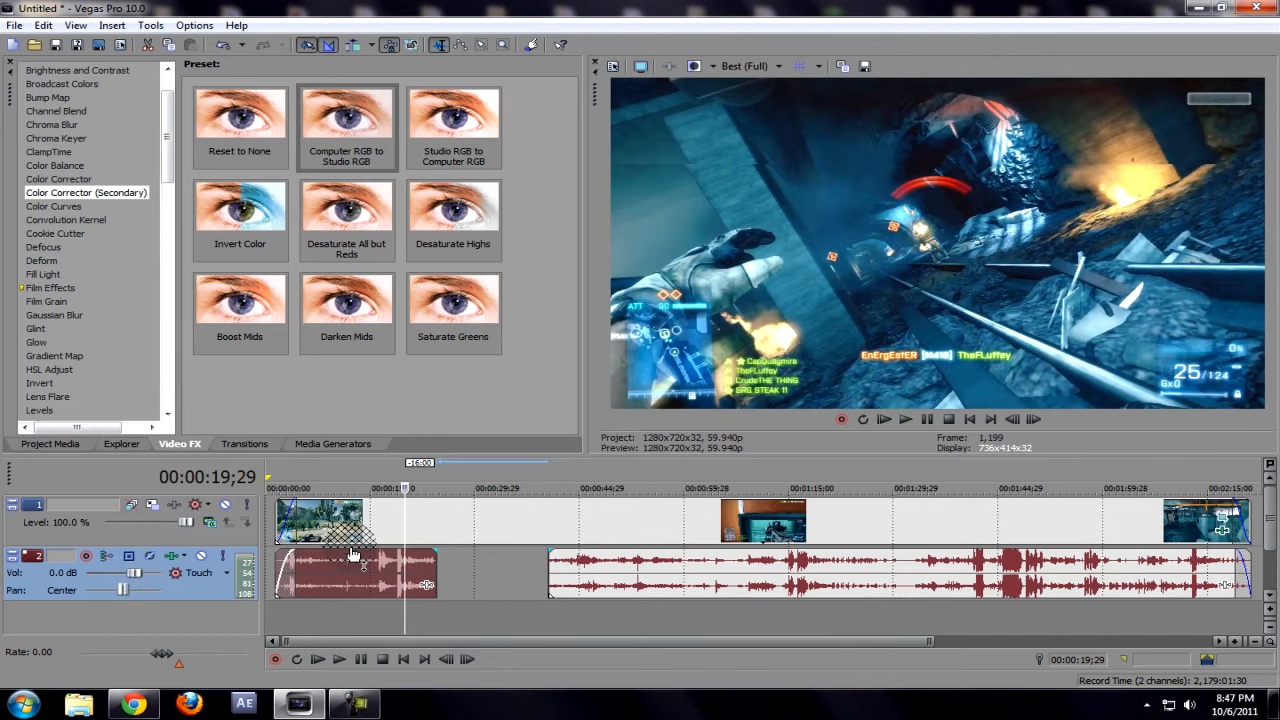
pyautogui.moveTo(368, 553); pyautogui.dragTo(422, 500)
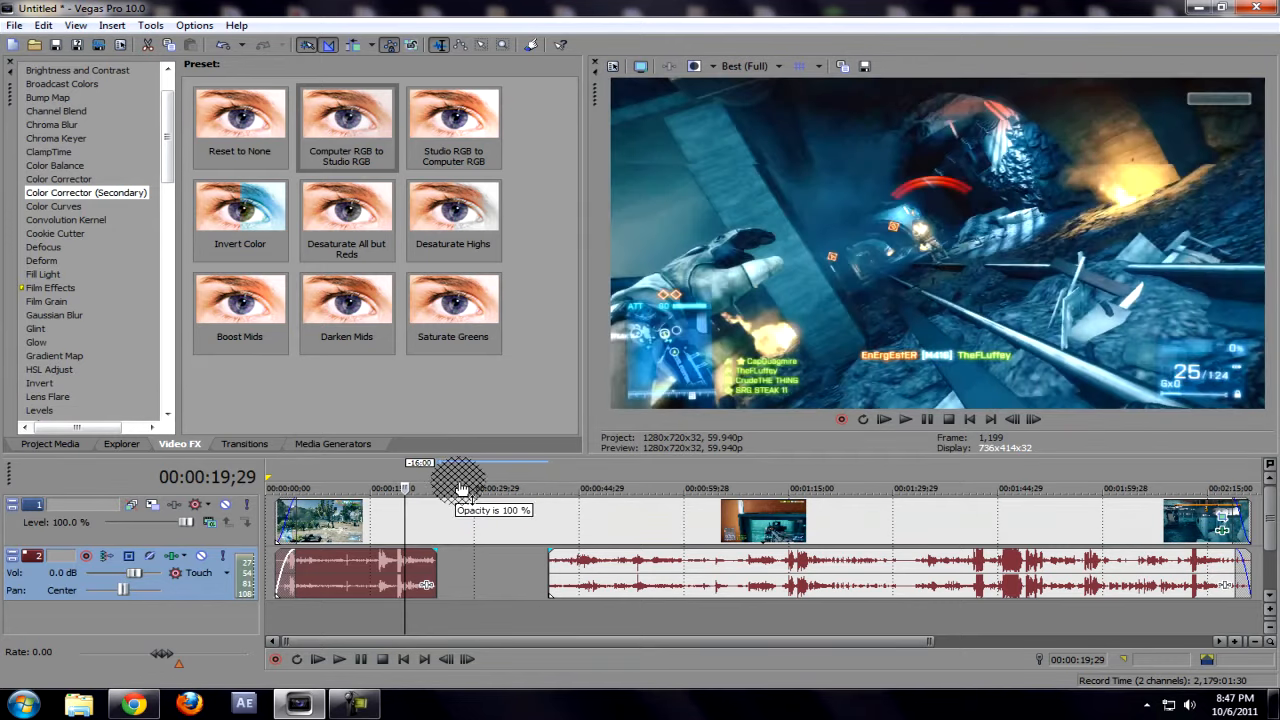
# Step: Review the edited footage at several points along the timeline, from the tunnel scene back to the outdoor opening
pyautogui.click(605, 512)
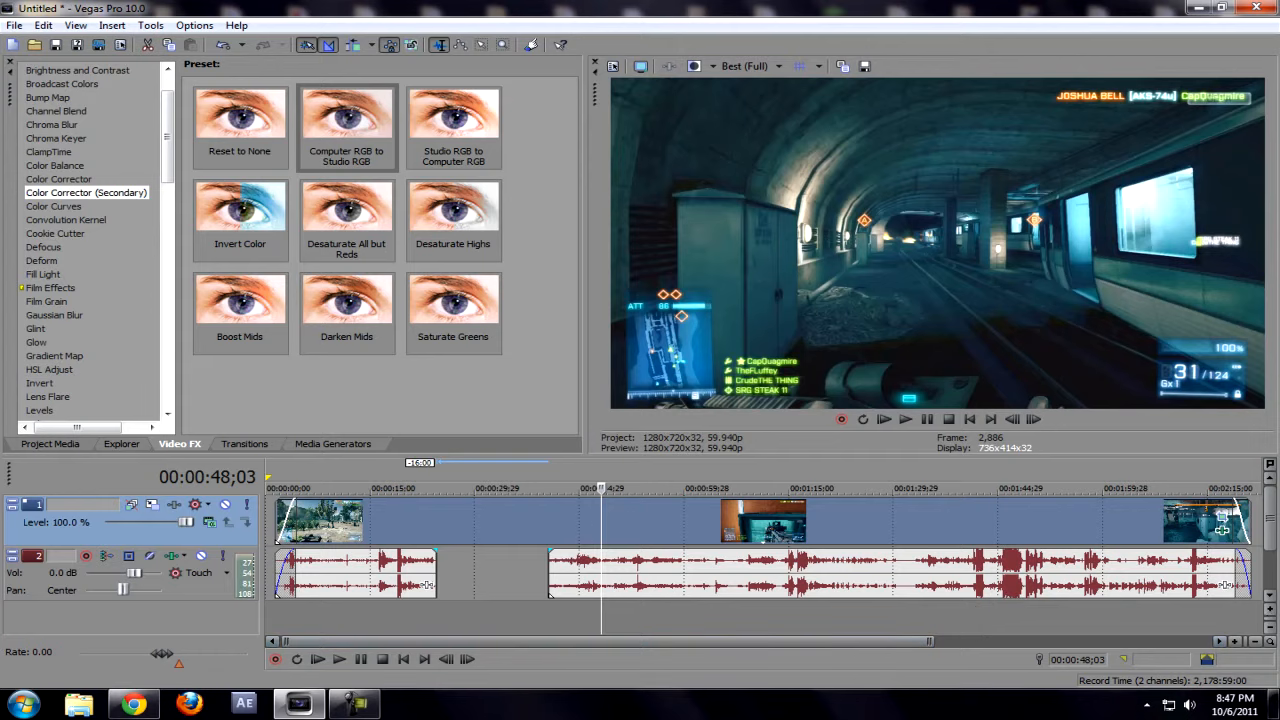
pyautogui.click(352, 704)
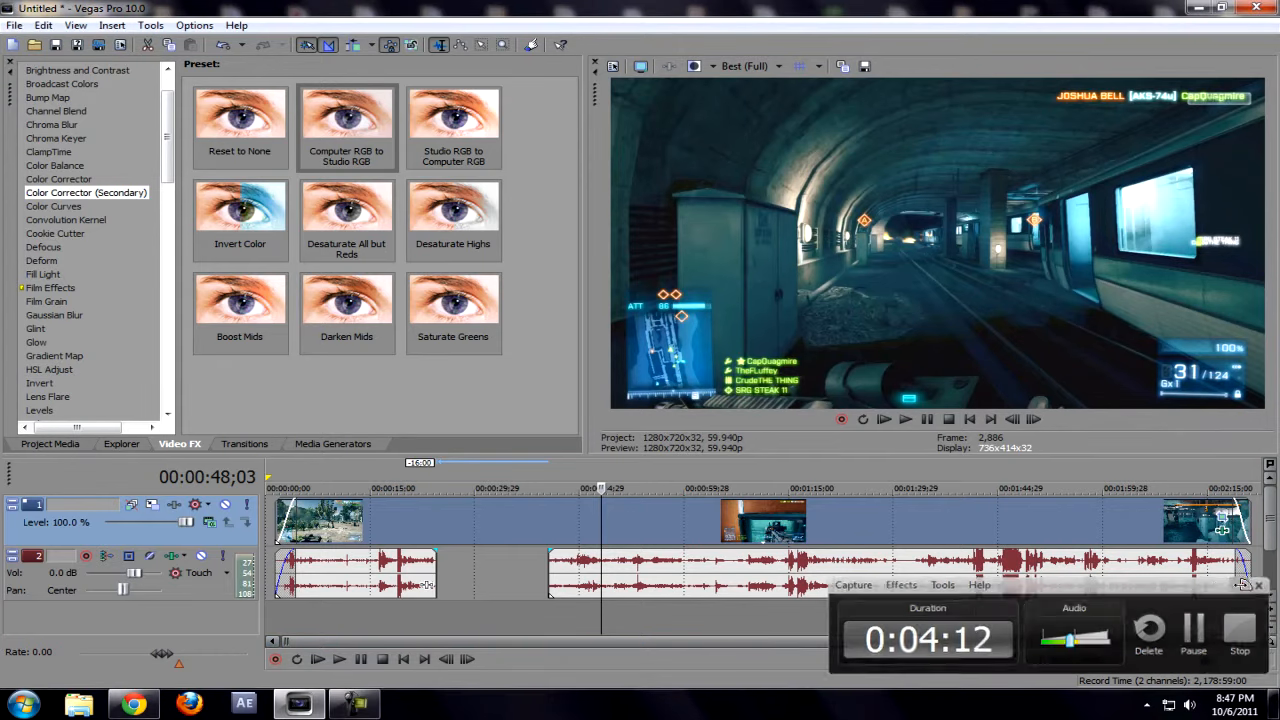
pyautogui.click(1240, 587)
pyautogui.click(566, 519)
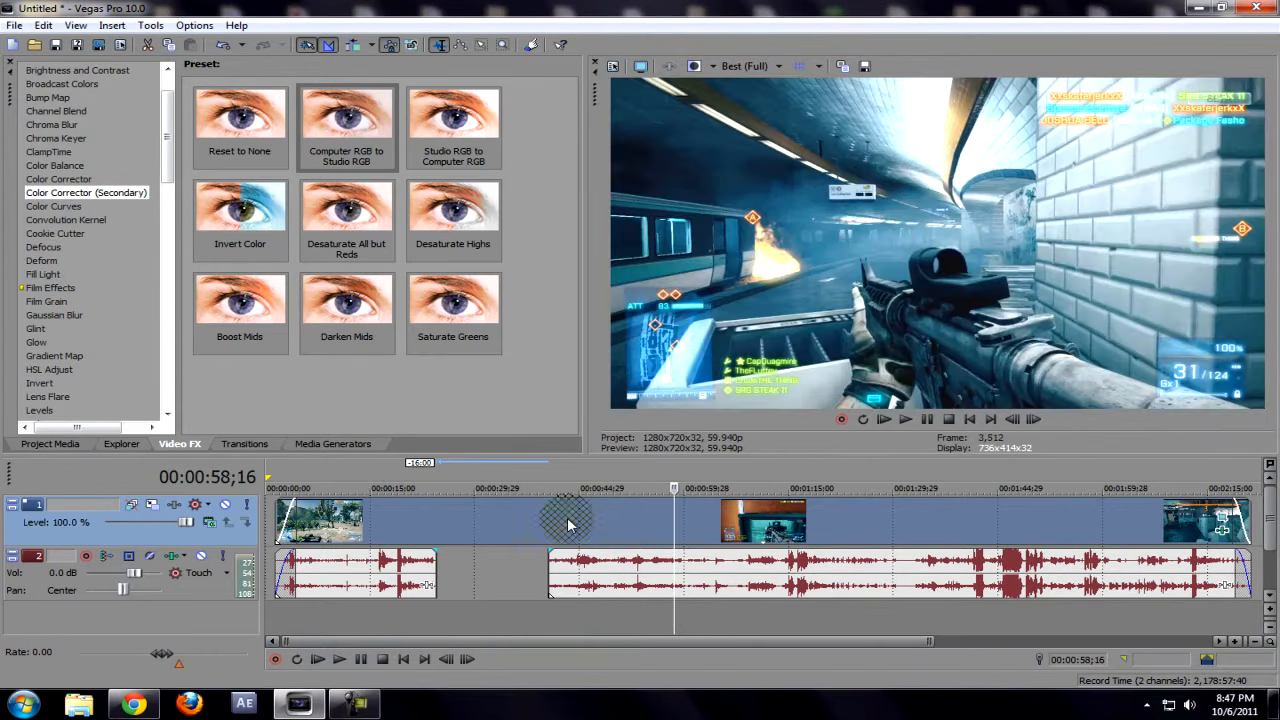
pyautogui.click(904, 527)
pyautogui.click(1026, 532)
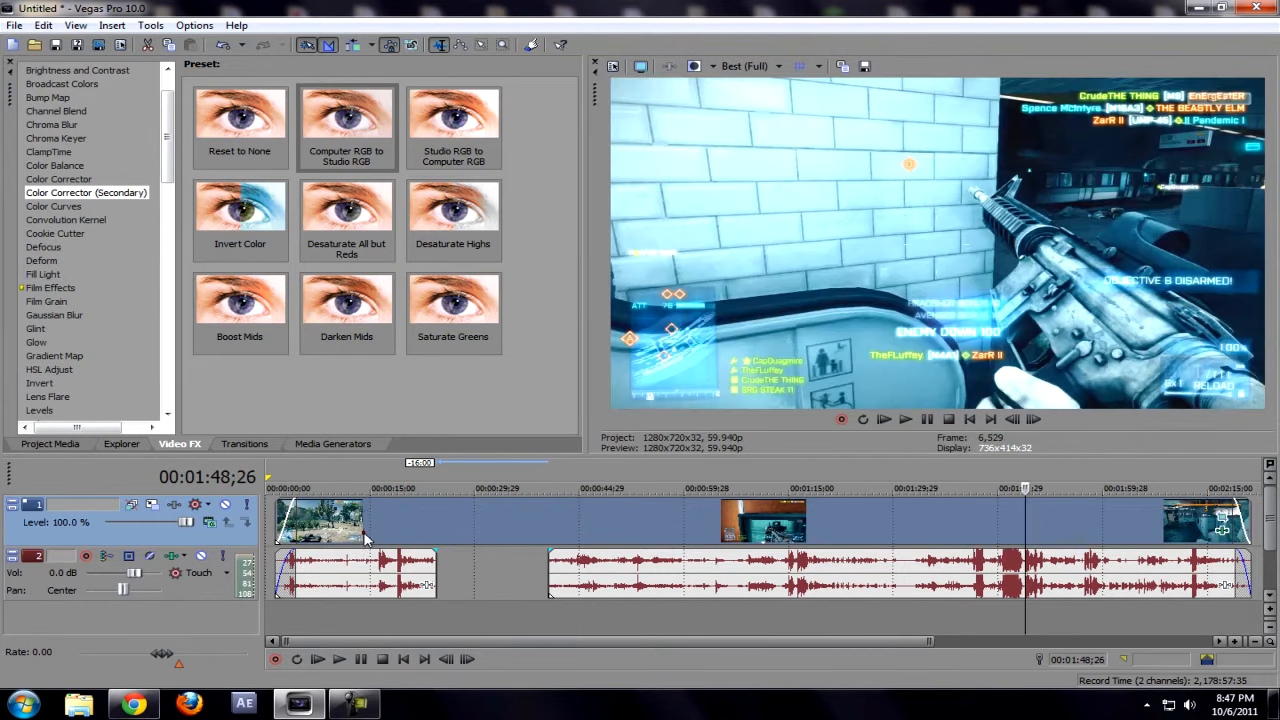
pyautogui.click(316, 530)
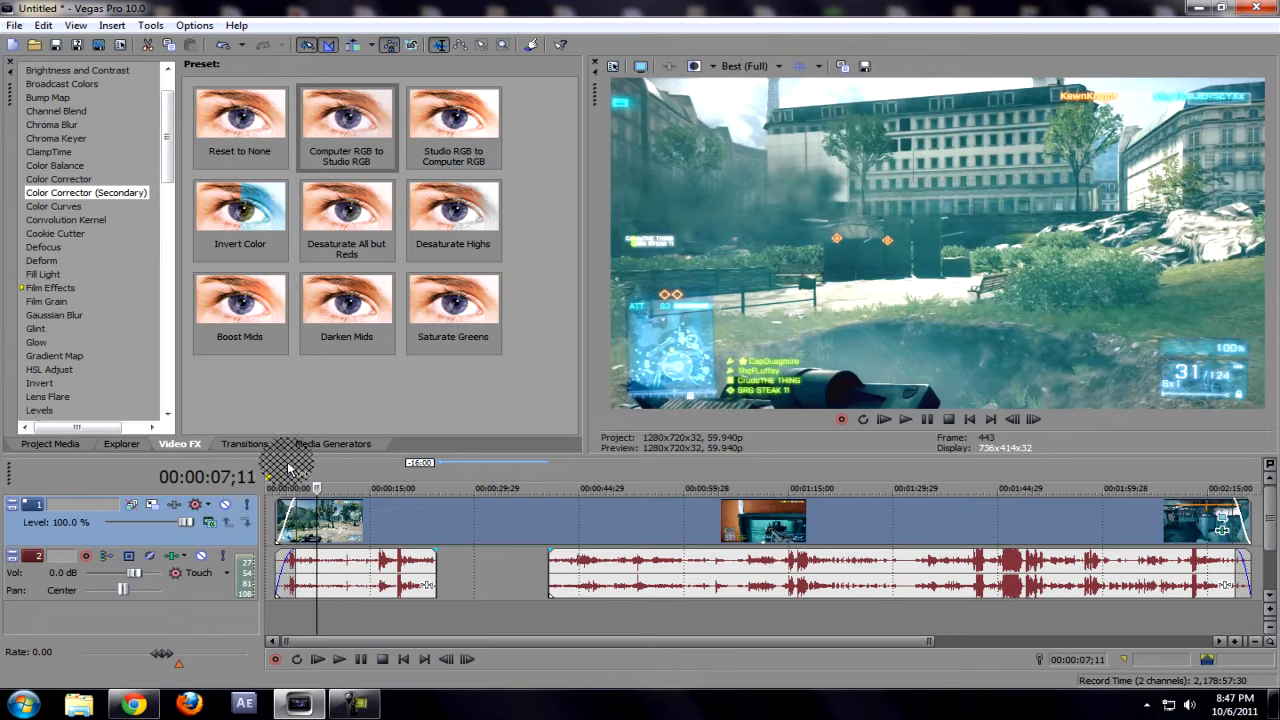
# Step: Insert an empty video track above the gameplay clip's track
pyautogui.rightClick(467, 565)
pyautogui.click(446, 613)
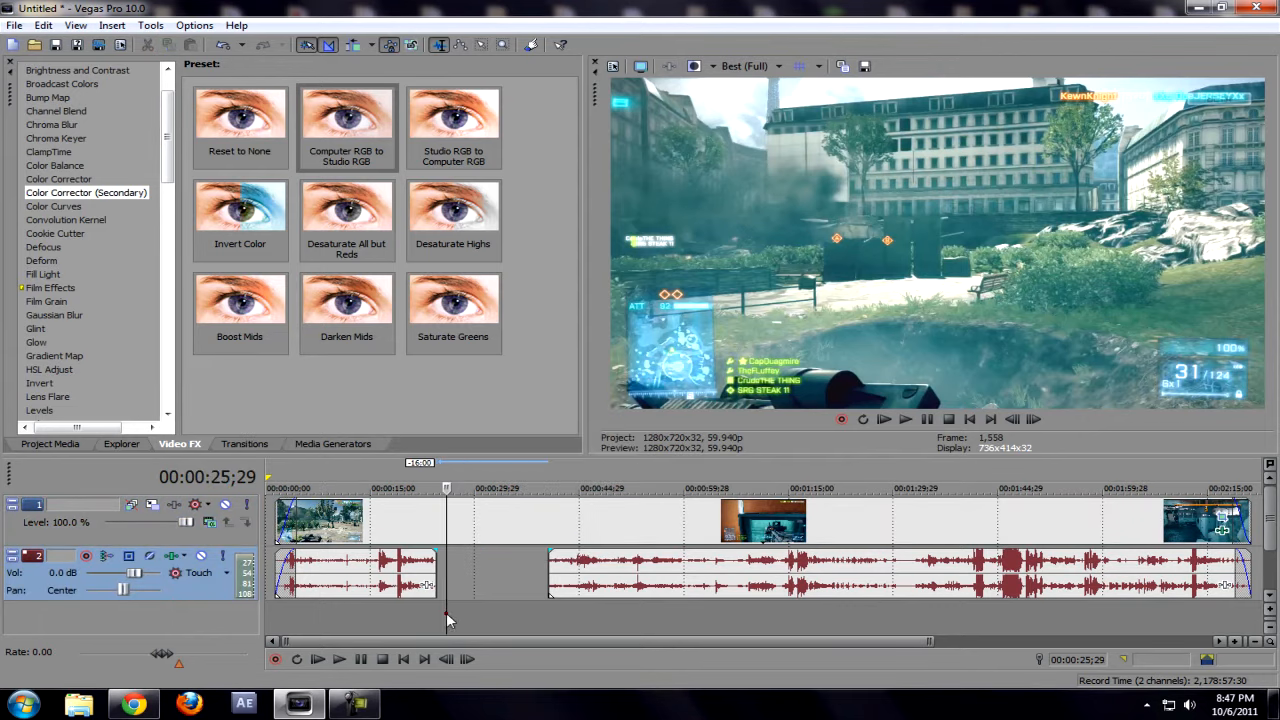
pyautogui.rightClick(302, 628)
pyautogui.click(400, 588)
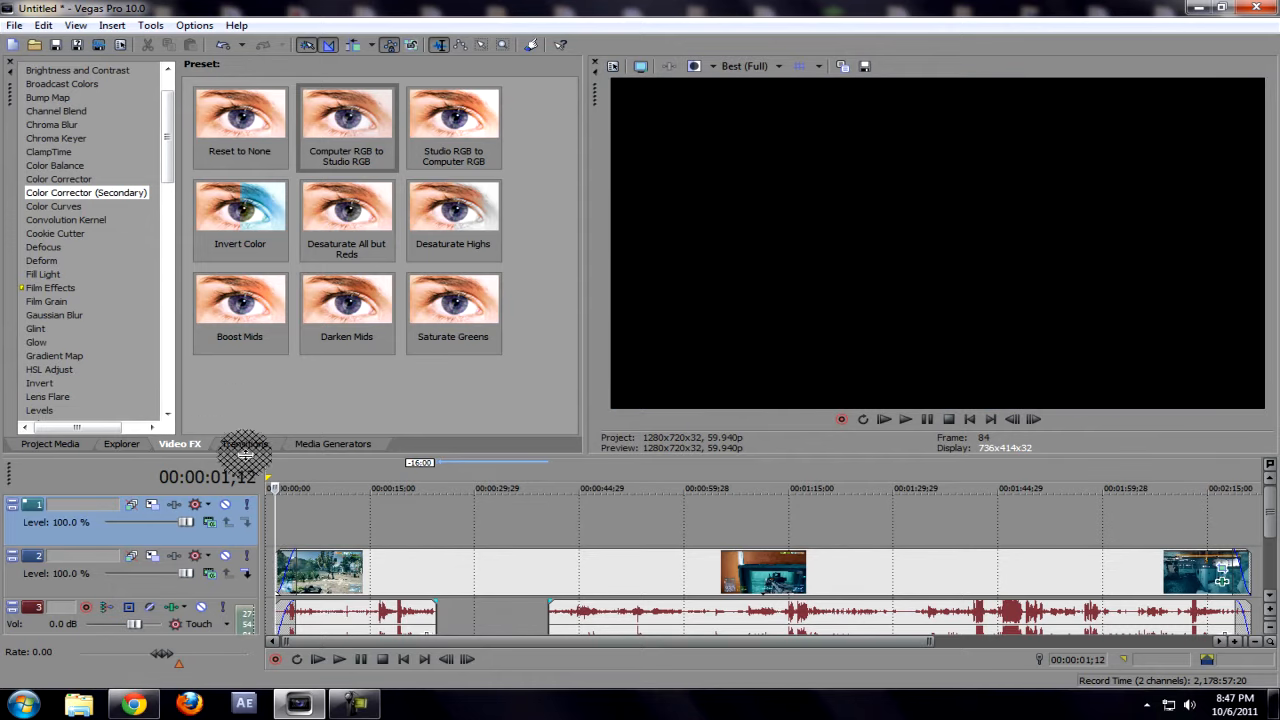
# Step: Add a Default Text title at the start of the empty top video track and look through its text properties
pyautogui.click(330, 443)
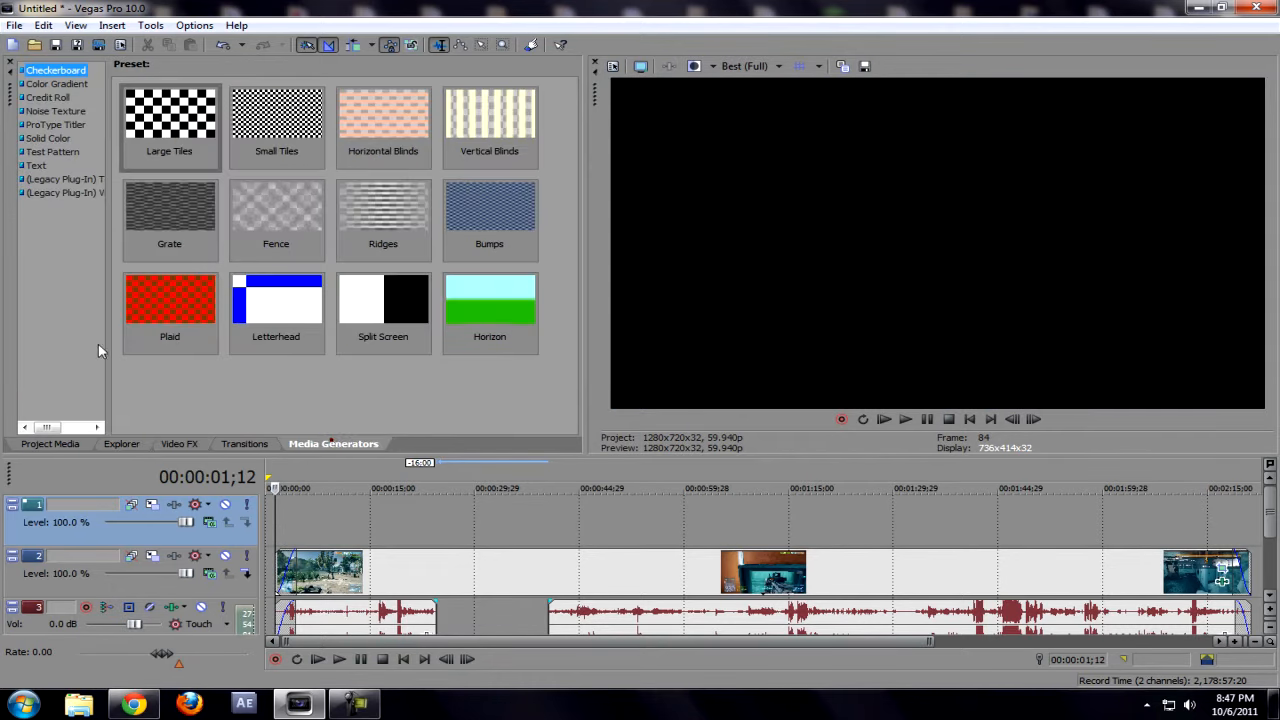
pyautogui.click(38, 165)
pyautogui.moveTo(170, 125); pyautogui.dragTo(230, 373)
pyautogui.moveTo(301, 517); pyautogui.dragTo(294, 514)
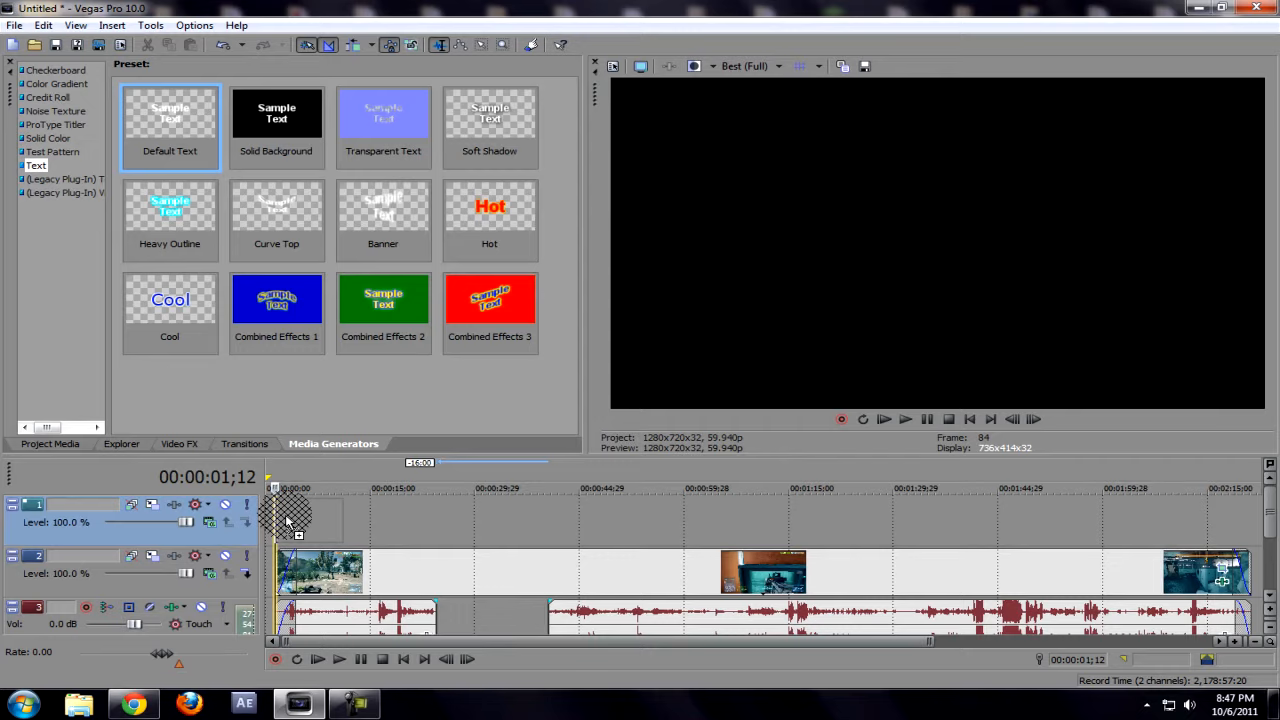
pyautogui.click(266, 356)
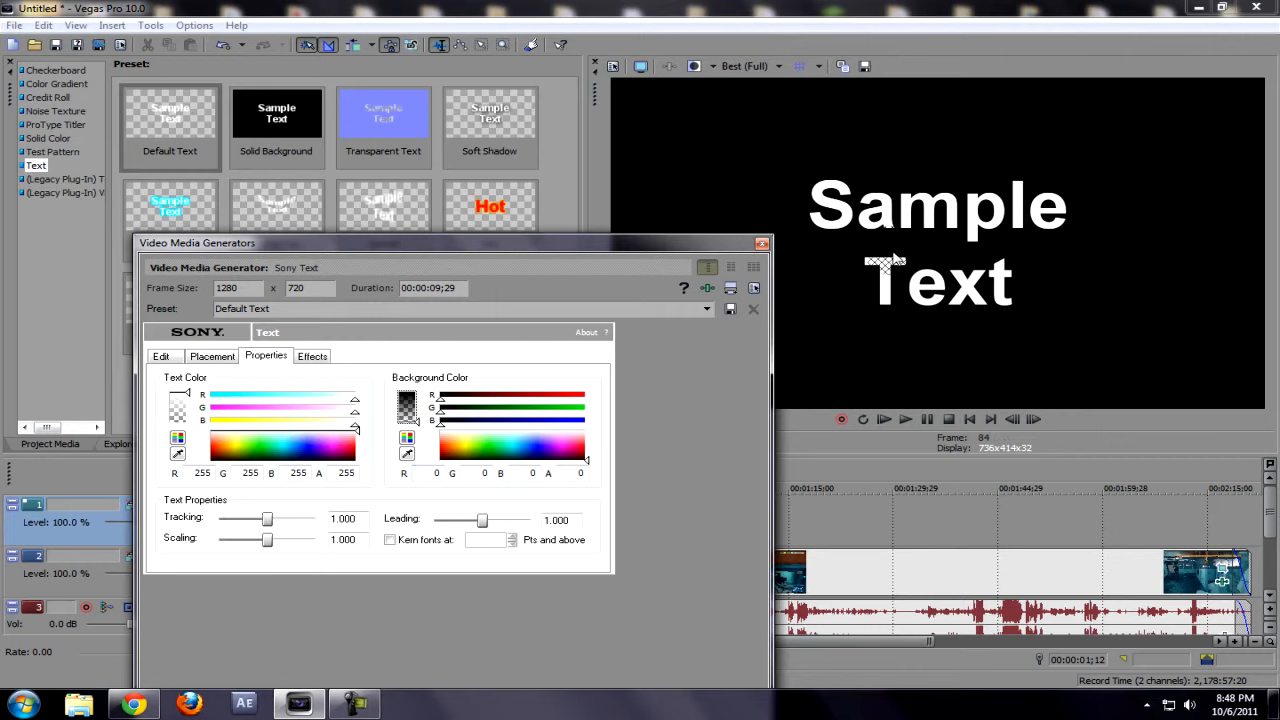
pyautogui.click(761, 244)
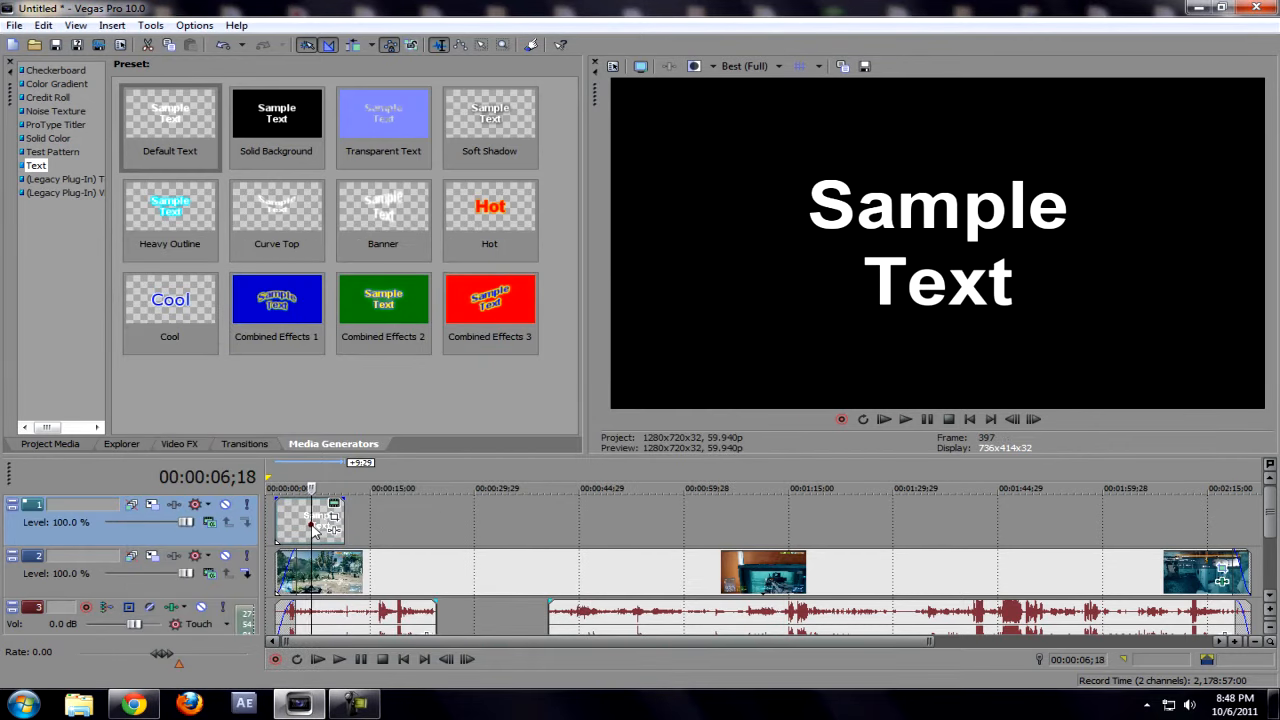
# Step: Delete the sample text event from the top video track
pyautogui.moveTo(295, 530); pyautogui.dragTo(342, 533)
pyautogui.press('Delete')
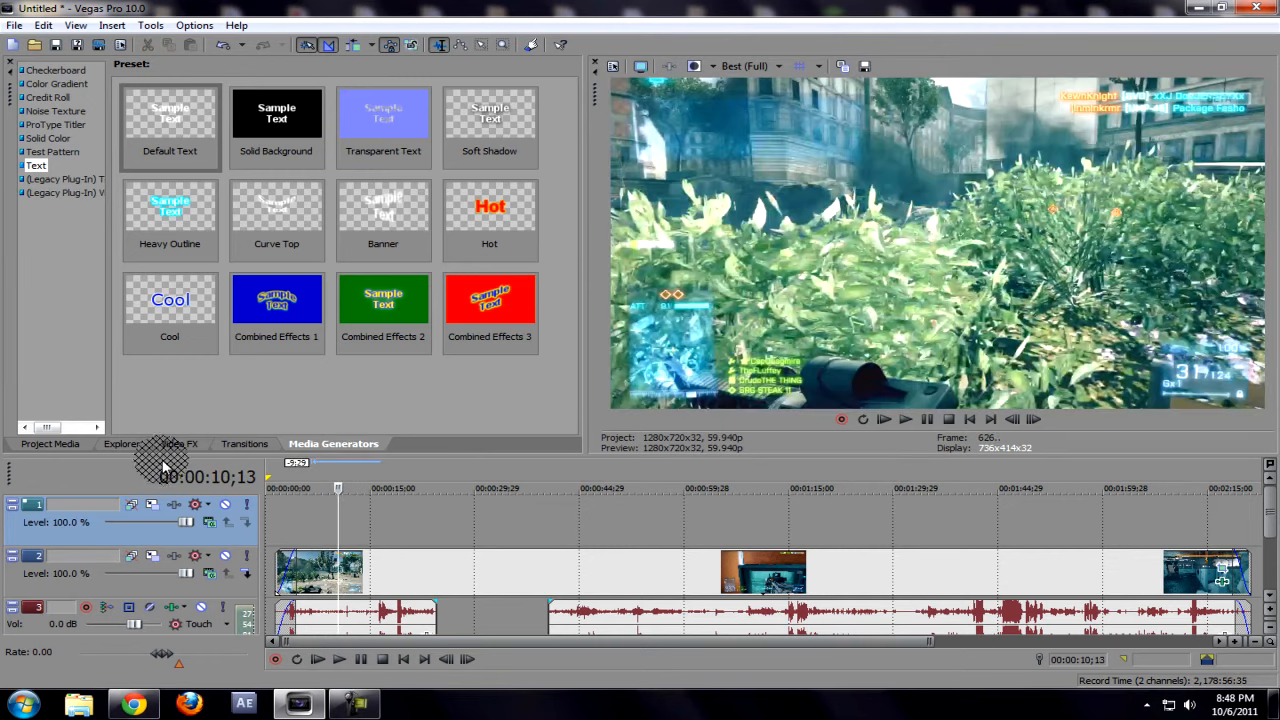
pyautogui.click(132, 446)
pyautogui.click(65, 445)
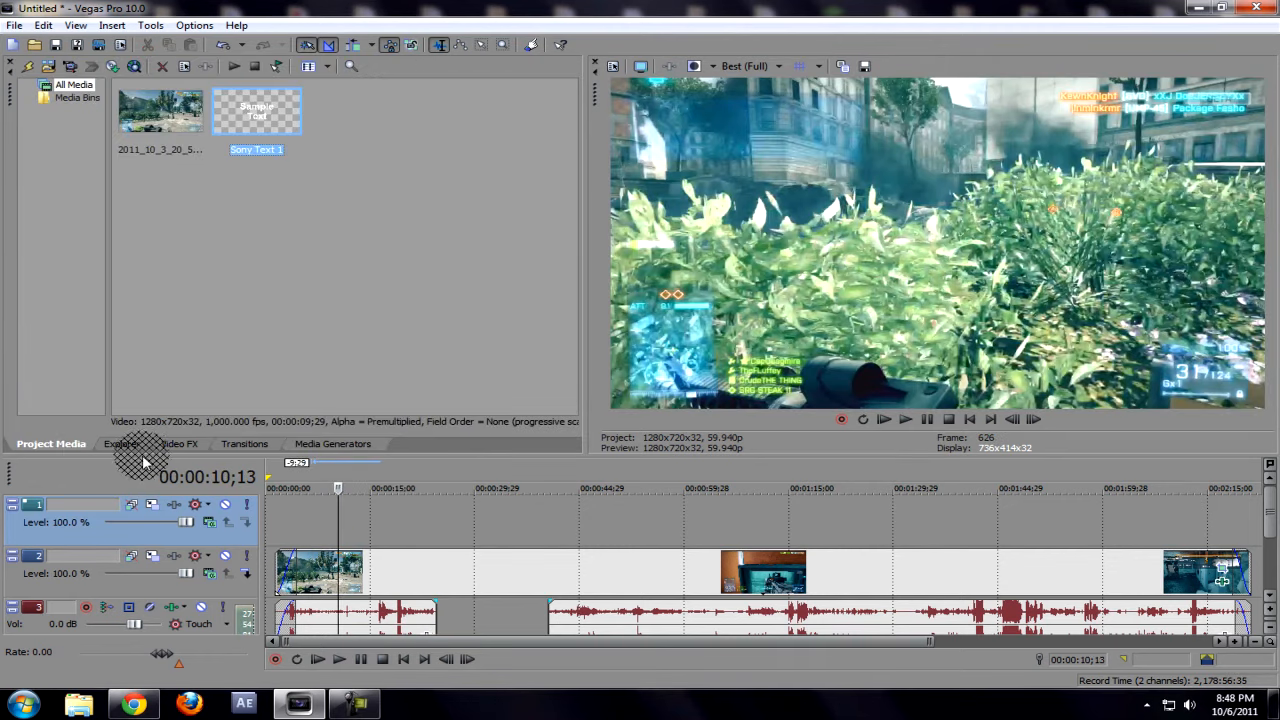
pyautogui.click(244, 444)
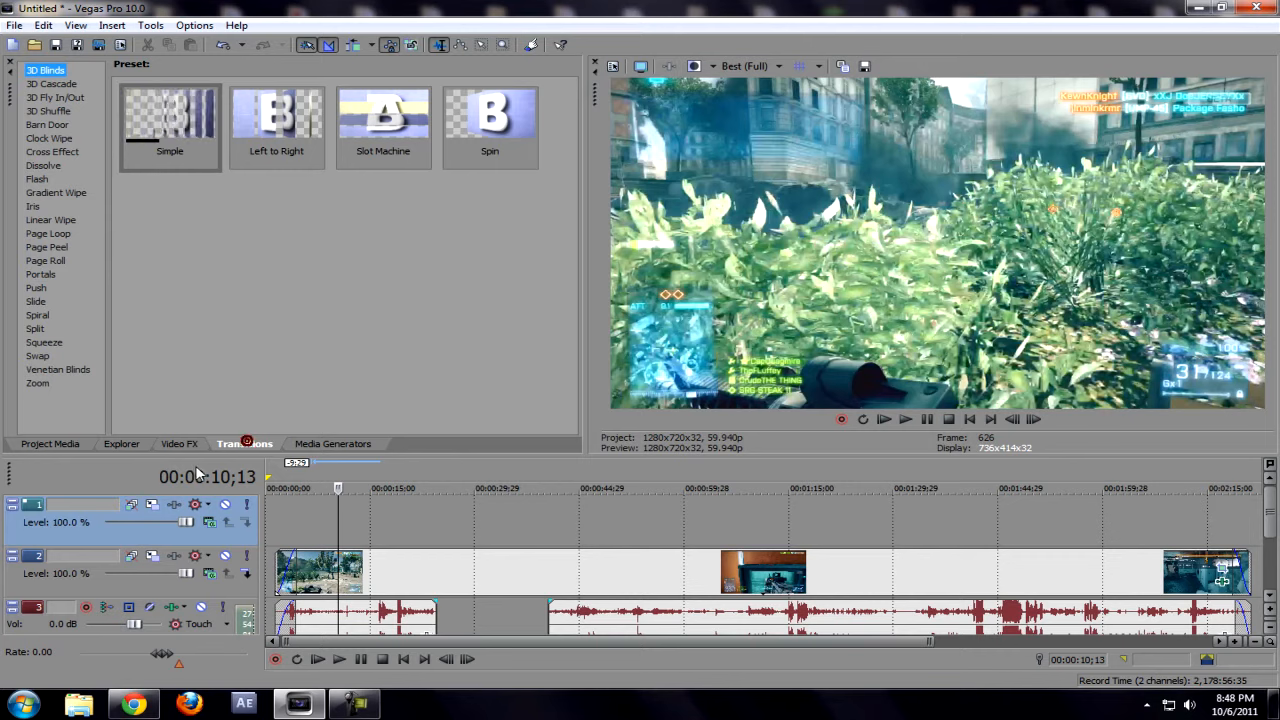
pyautogui.click(174, 446)
pyautogui.click(310, 445)
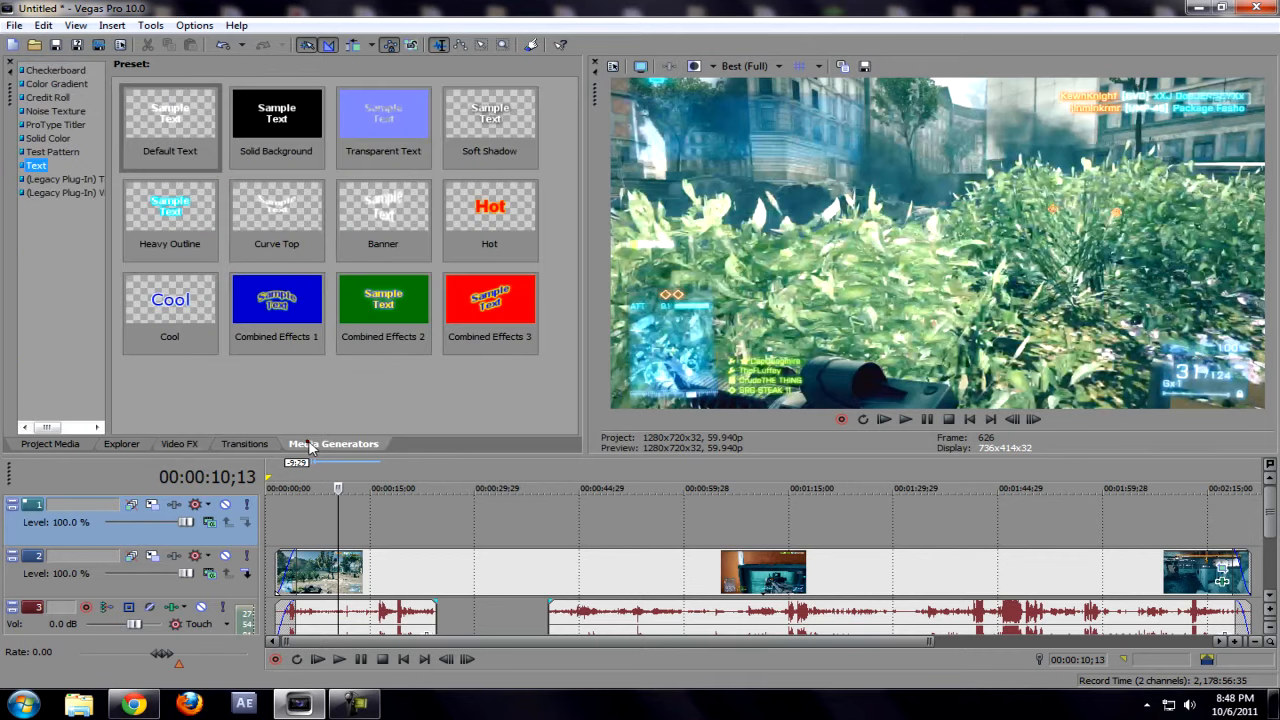
# Step: Play the tunnel footage from 00:00:40;17, where the audio resumes after the removed section
pyautogui.click(550, 520)
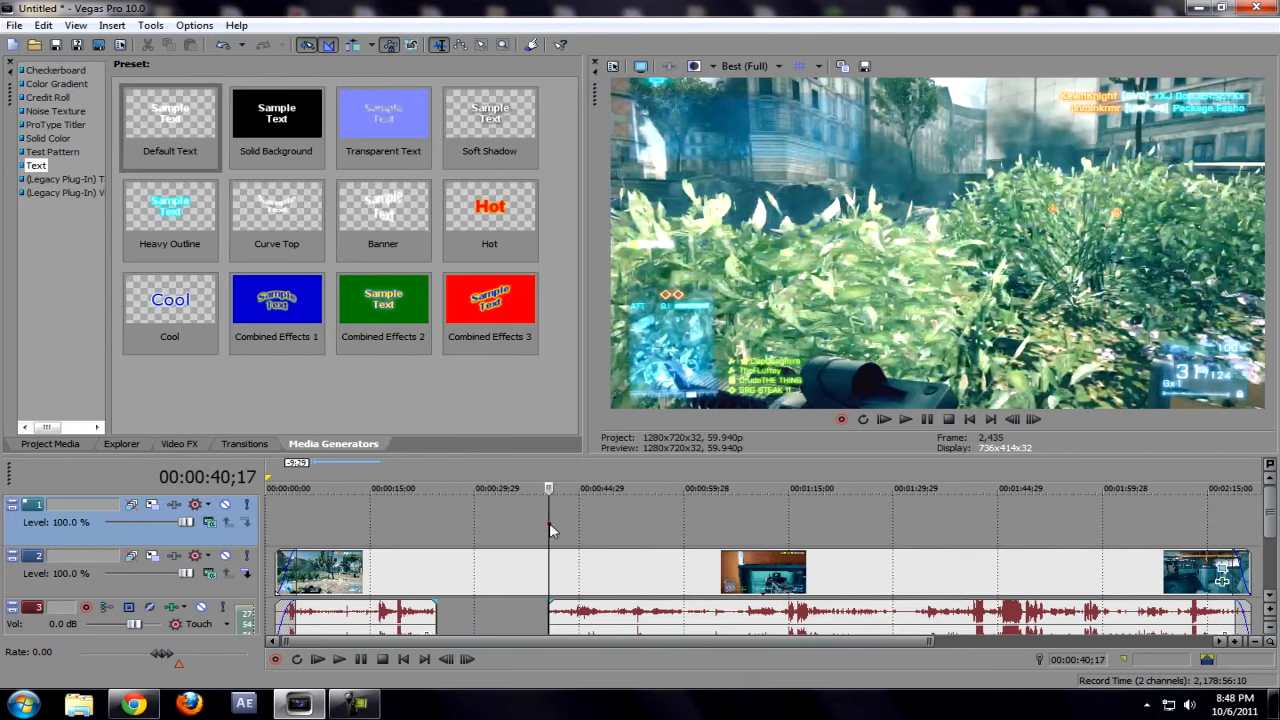
pyautogui.press('space')
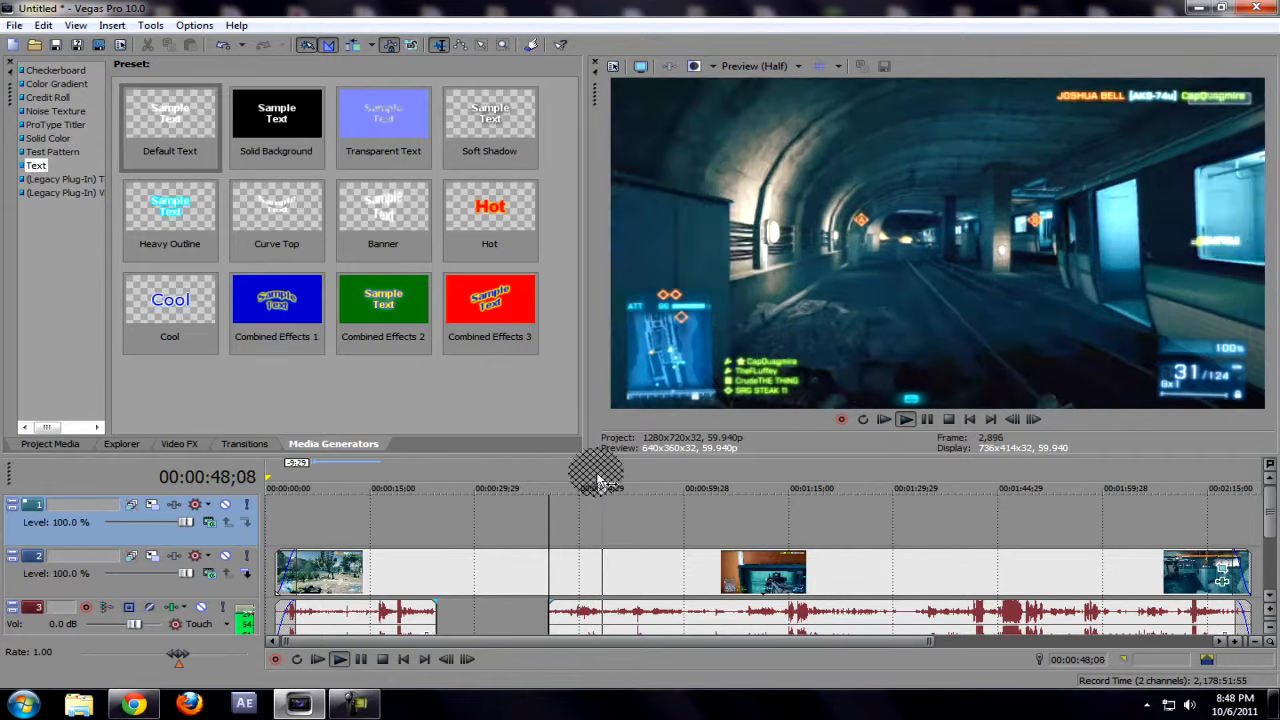
pyautogui.press('space')
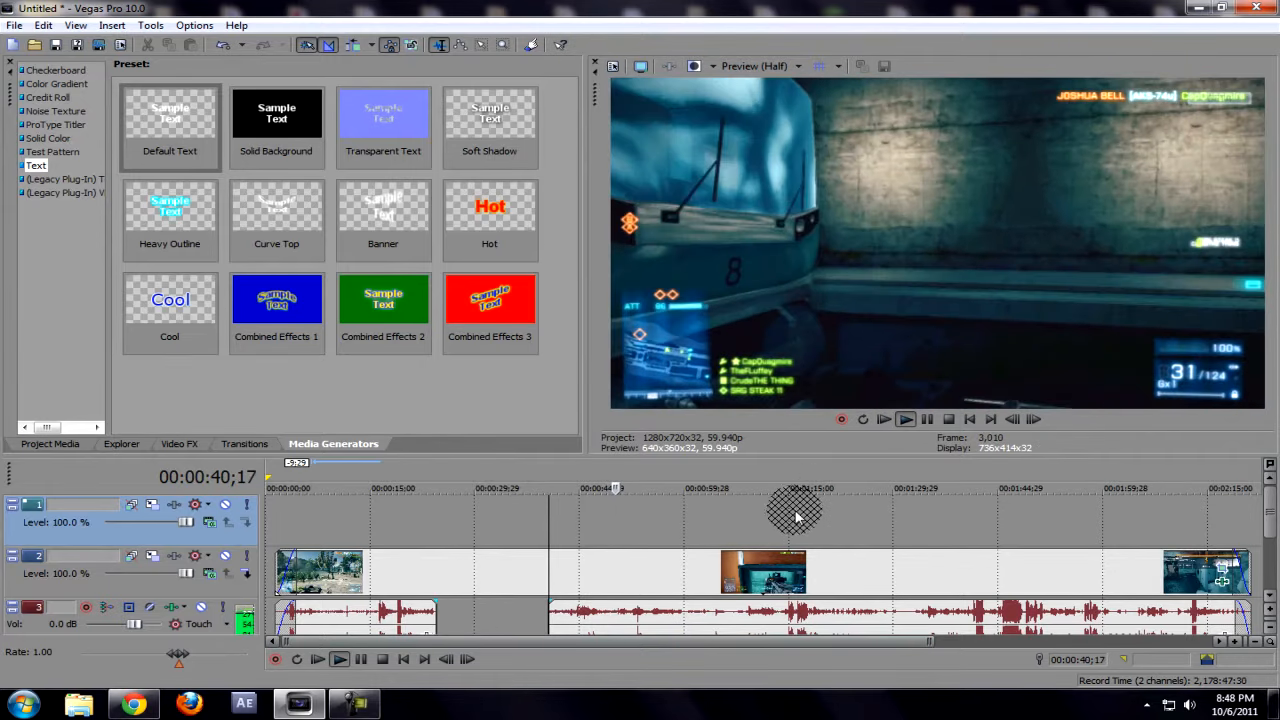
# Step: Shift the second audio event 26 frames towards the end of the timeline and play the clip from 00:01:24;13
pyautogui.click(853, 510)
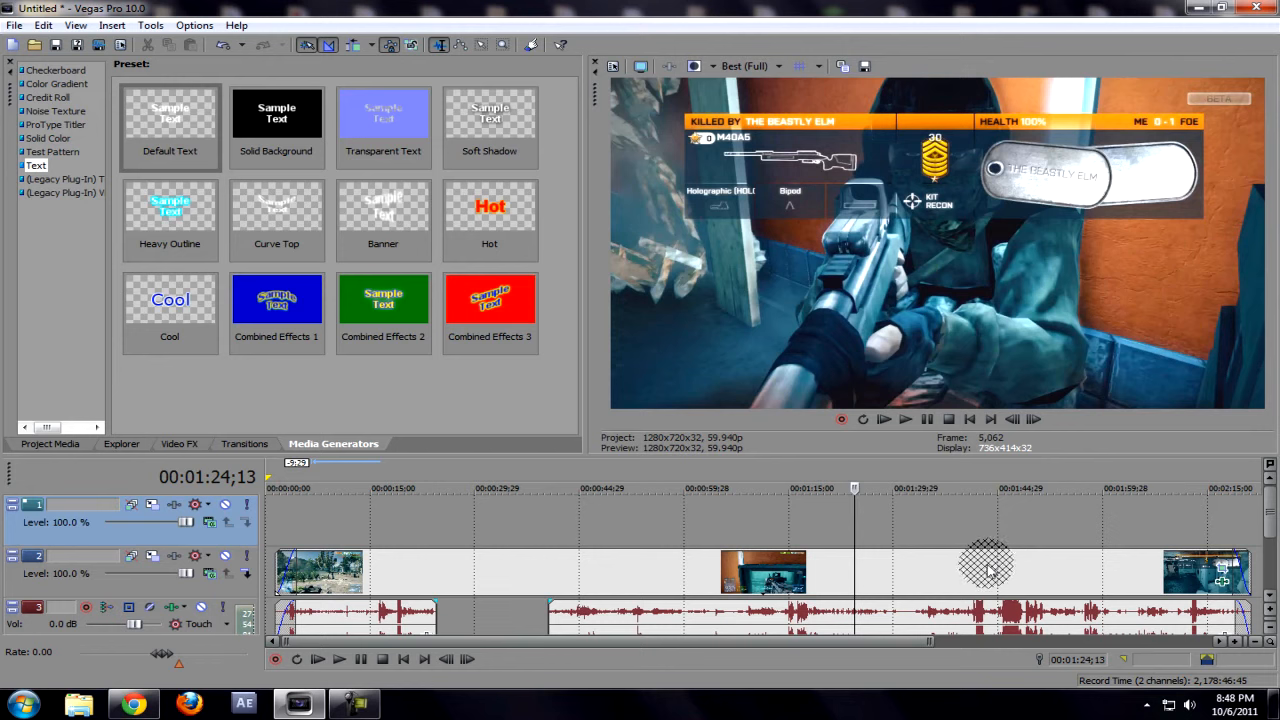
pyautogui.moveTo(985, 614)
pyautogui.mouseDown()
pyautogui.moveTo(900, 614)
pyautogui.moveTo(985, 622)
pyautogui.mouseUp()
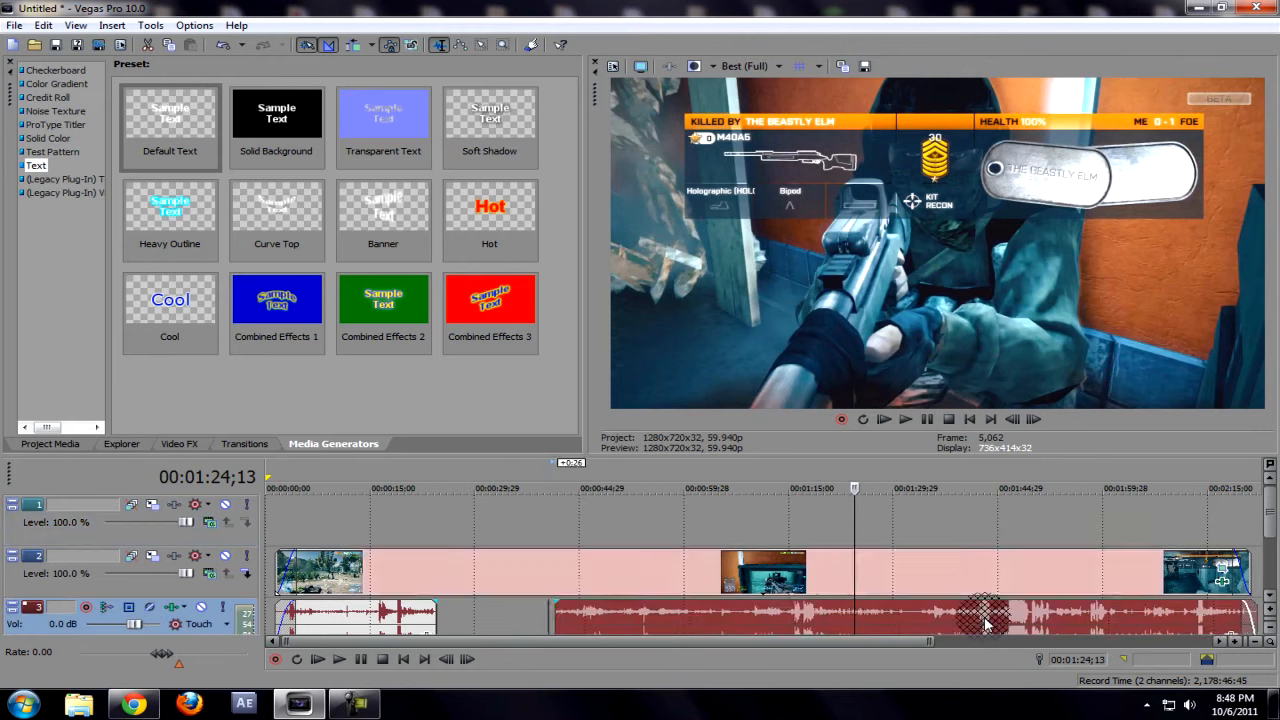
pyautogui.press('space')
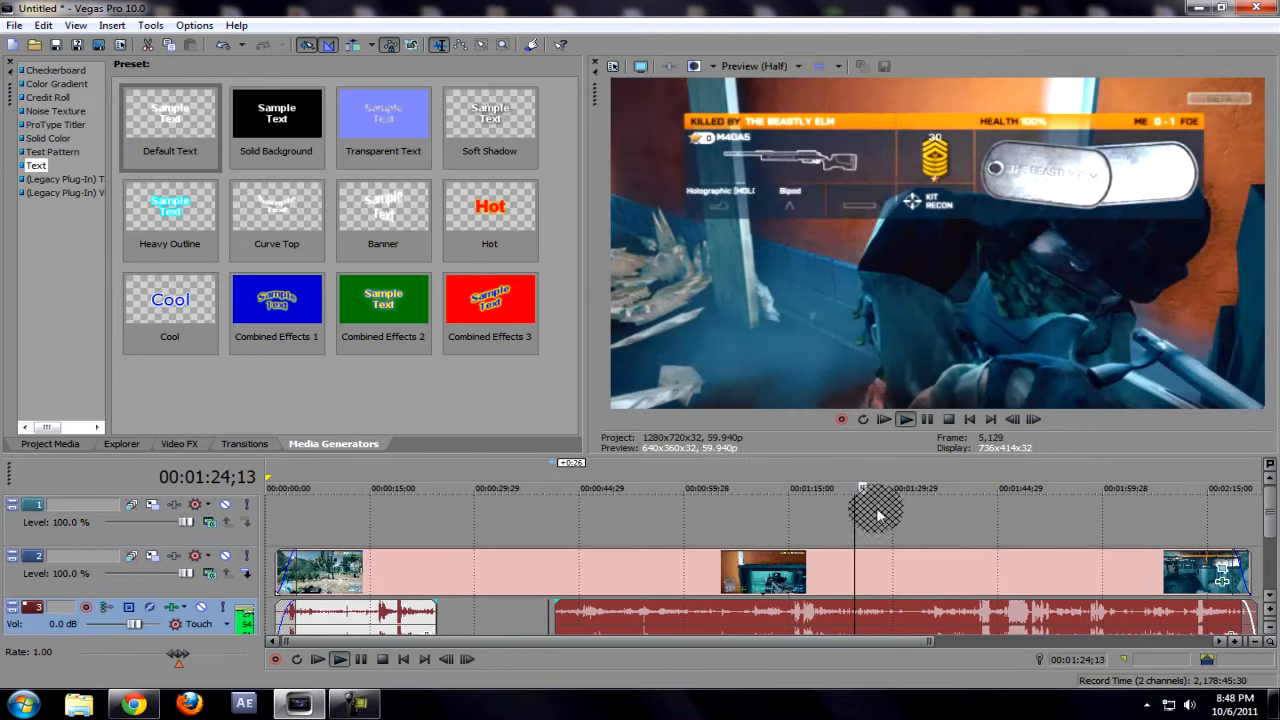
pyautogui.press('space')
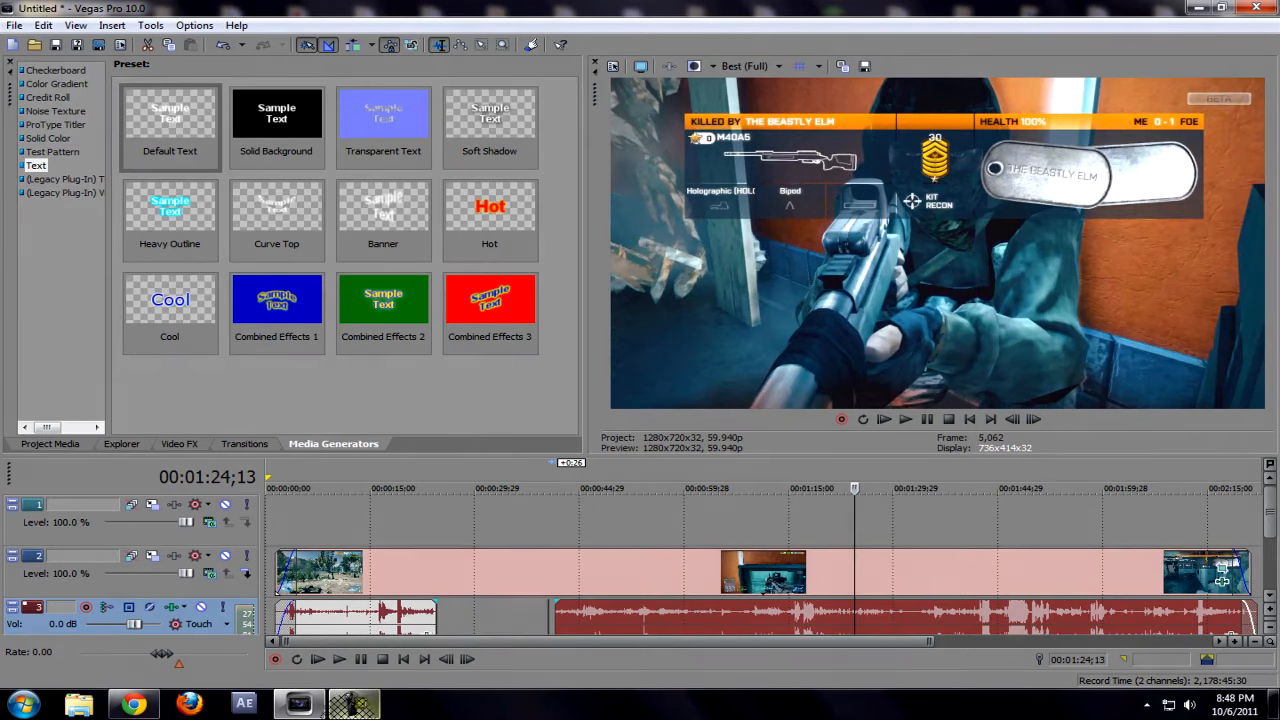
pyautogui.click(382, 707)
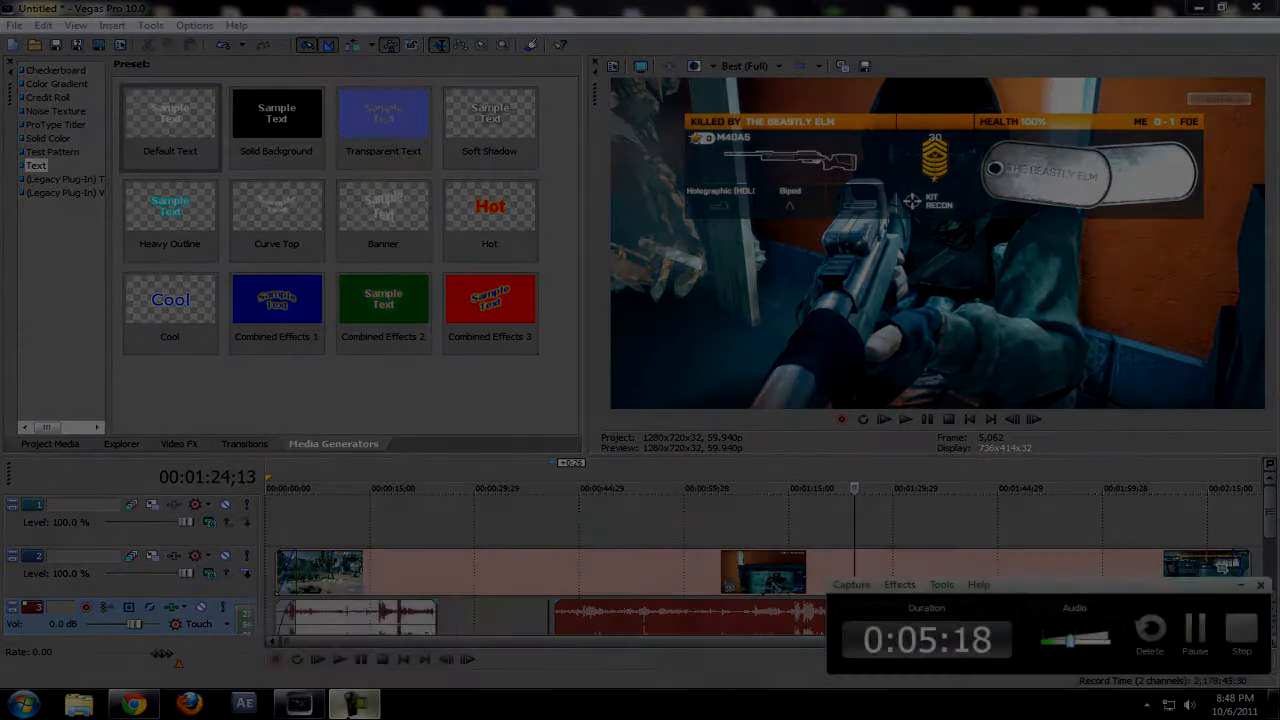